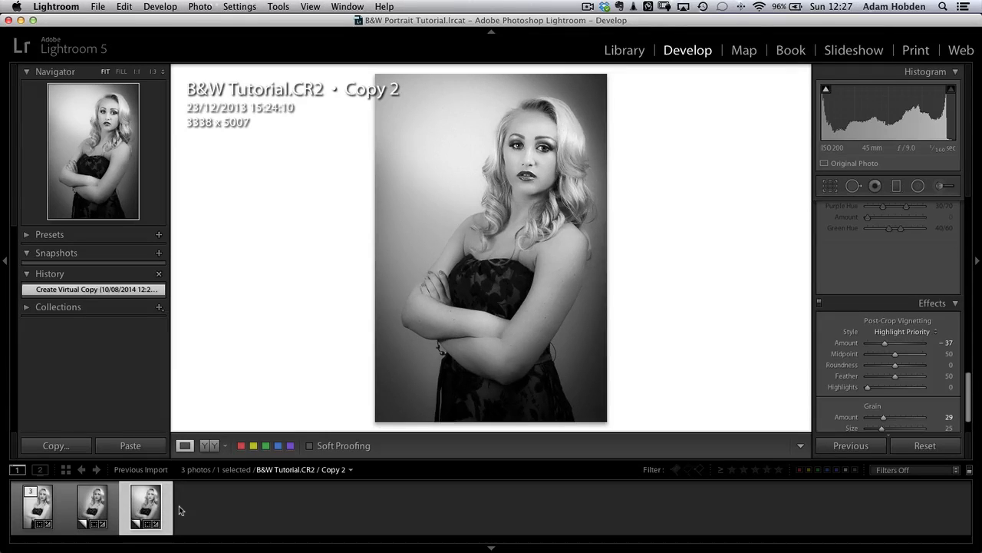
# Create a virtual copy of the black and white portrait and select its existing radial filter for editing
pyautogui.press('super+apostrophe')
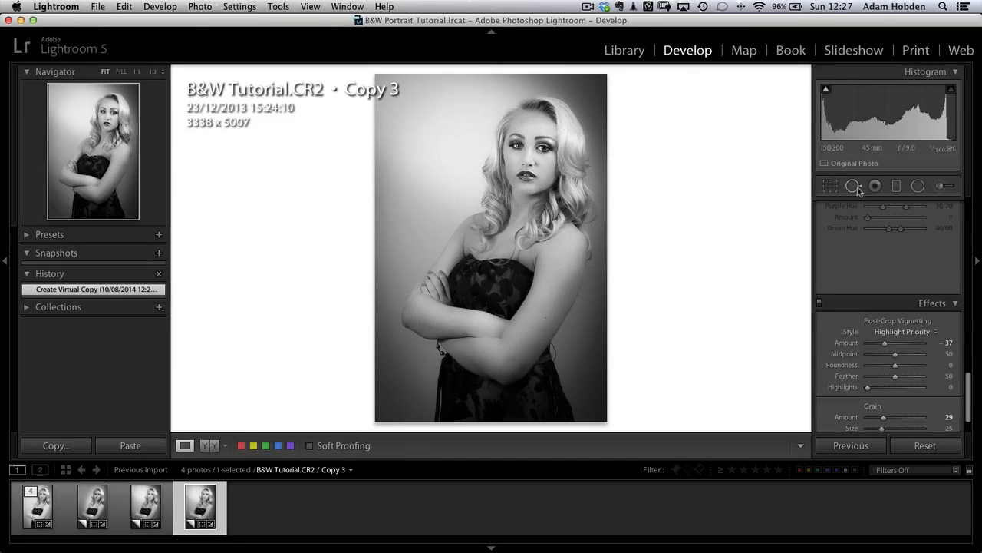
pyautogui.click(918, 185)
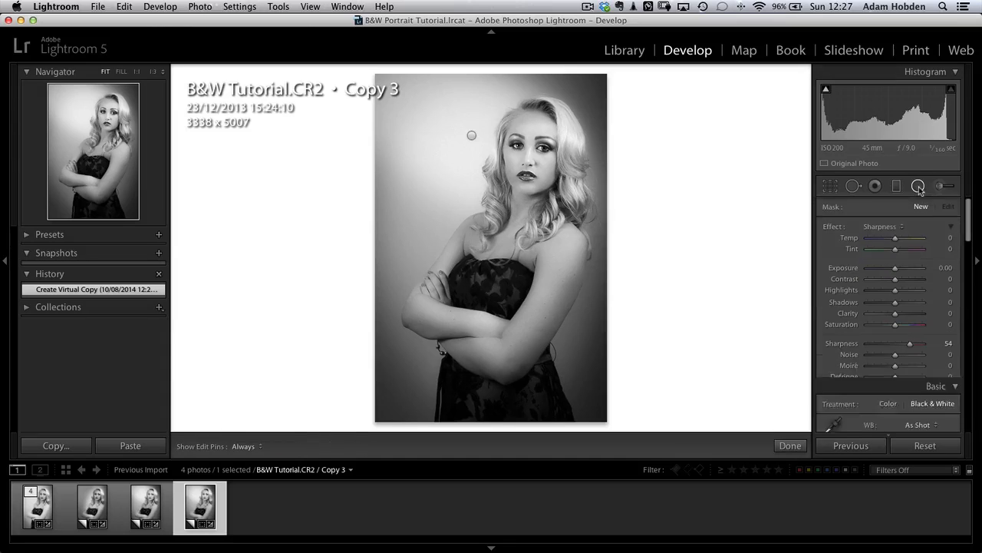
pyautogui.click(471, 135)
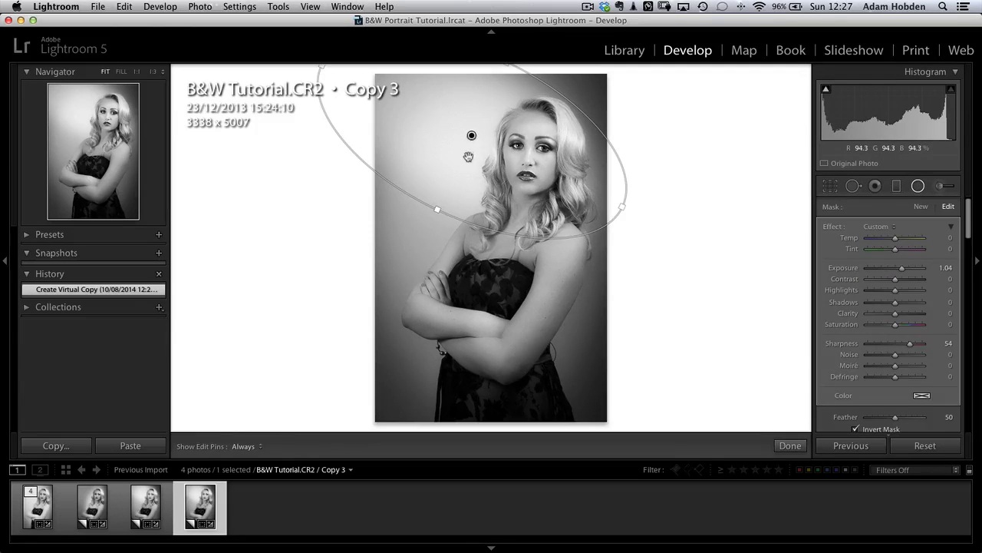
# Reshape the radial filter into a long, thin ellipse, tilt it to a shallow downward slope and place it across the top of the head
pyautogui.moveTo(471, 135); pyautogui.dragTo(480, 183)
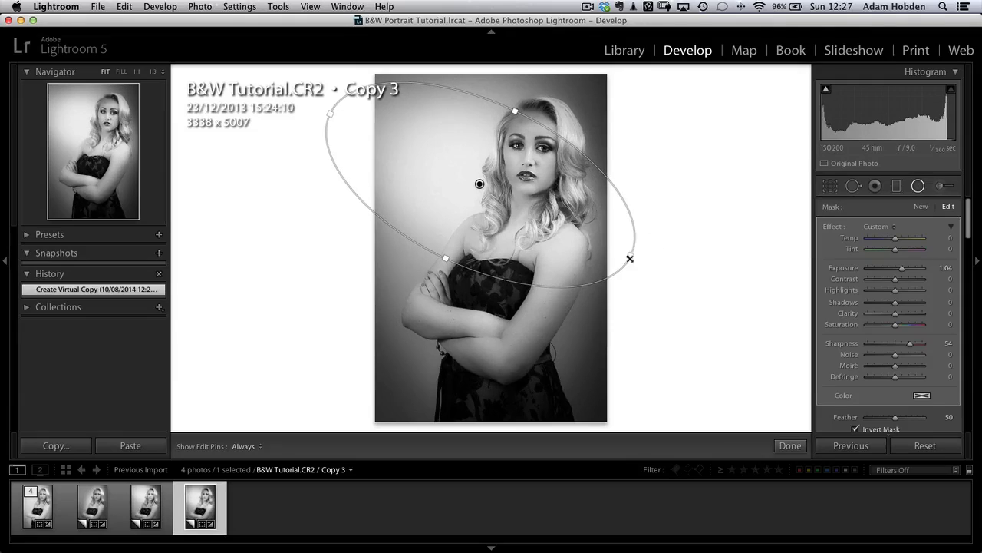
pyautogui.moveTo(632, 256); pyautogui.dragTo(641, 224)
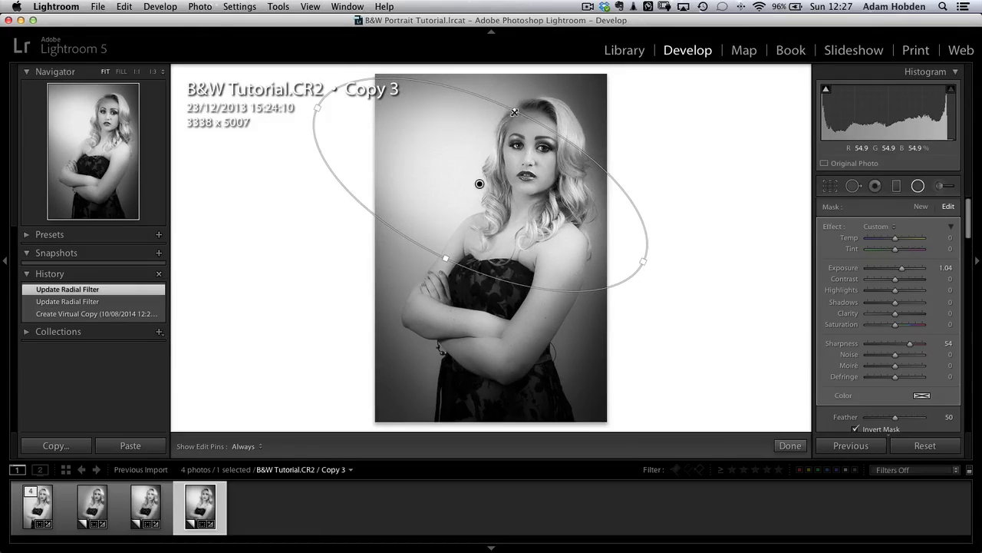
pyautogui.moveTo(510, 114)
pyautogui.mouseDown()
pyautogui.moveTo(459, 183)
pyautogui.moveTo(529, 142)
pyautogui.moveTo(508, 132)
pyautogui.mouseUp()
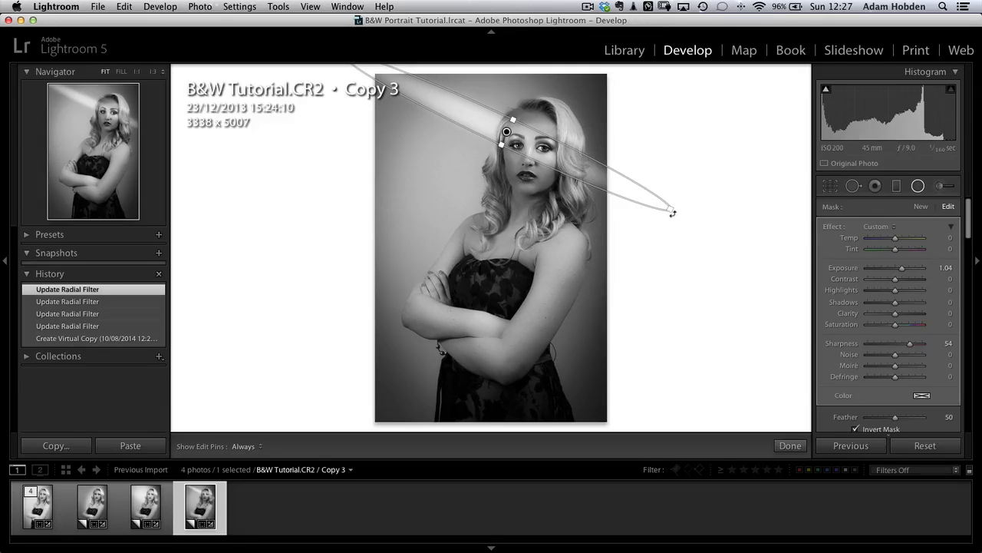
pyautogui.moveTo(674, 211); pyautogui.dragTo(699, 168)
pyautogui.moveTo(506, 132); pyautogui.dragTo(514, 101)
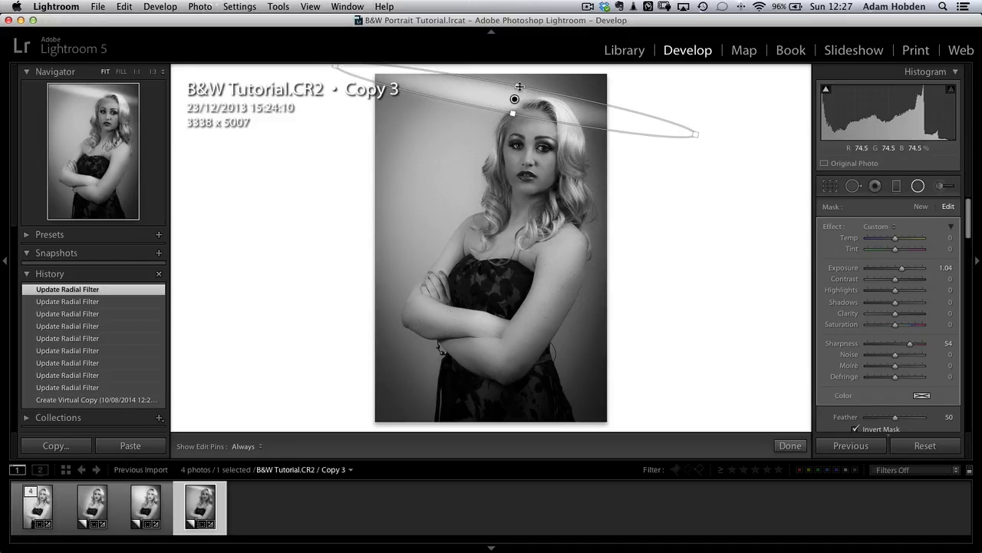
pyautogui.click(516, 101)
pyautogui.moveTo(517, 102); pyautogui.dragTo(519, 99)
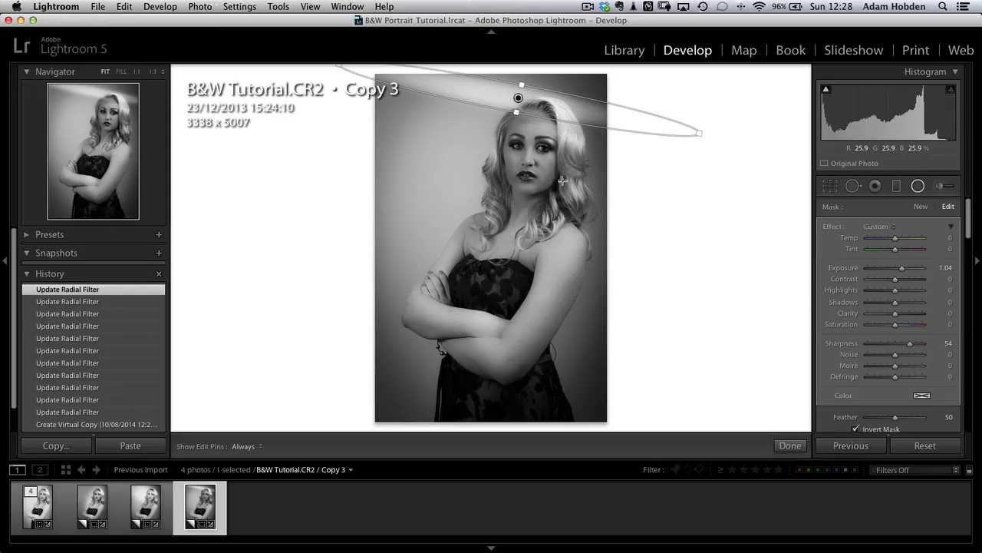
# Duplicate the thin radial filter twice, placing one copy across the forehead and the next at nose level
pyautogui.rightClick(550, 108)
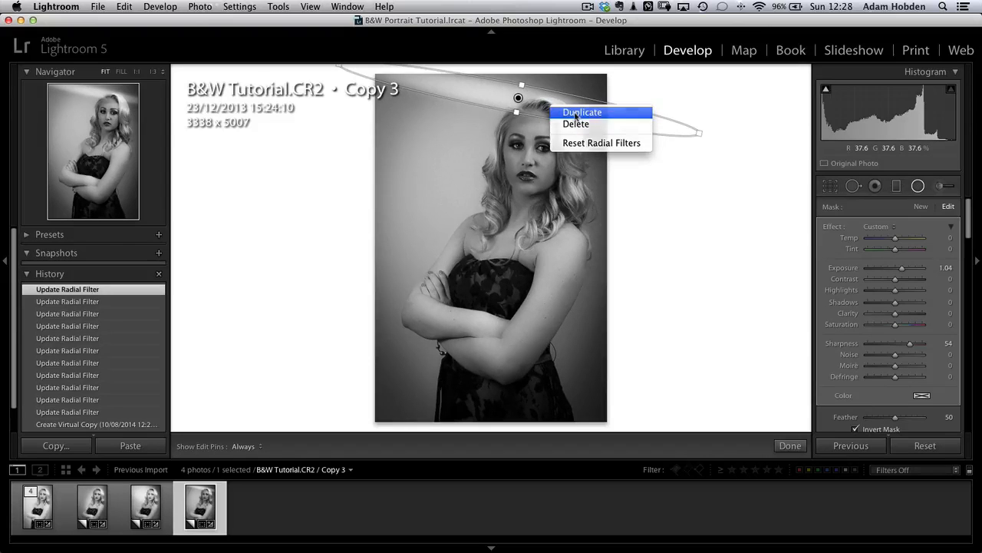
pyautogui.click(575, 113)
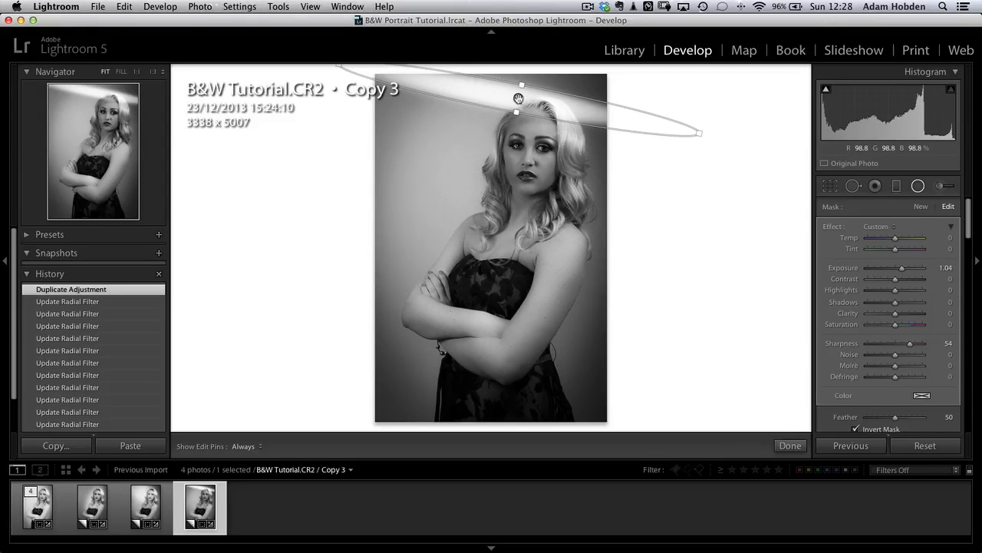
pyautogui.moveTo(518, 98); pyautogui.dragTo(511, 134)
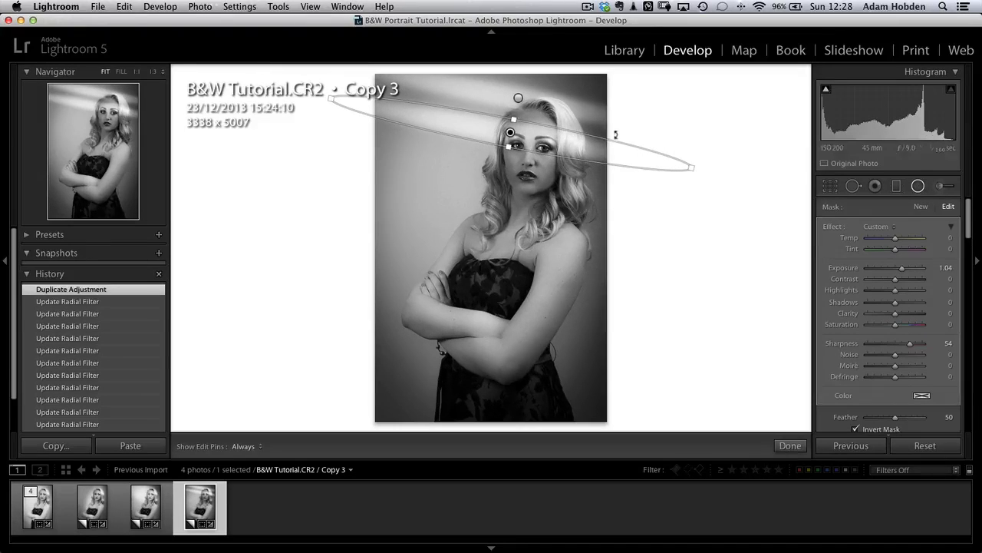
pyautogui.rightClick(515, 134)
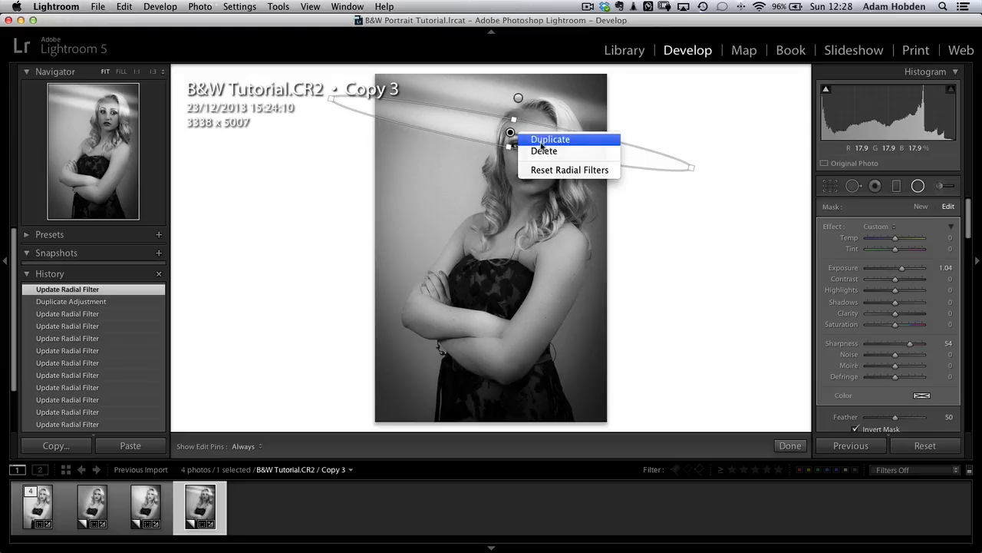
pyautogui.click(549, 140)
pyautogui.moveTo(510, 132); pyautogui.dragTo(504, 168)
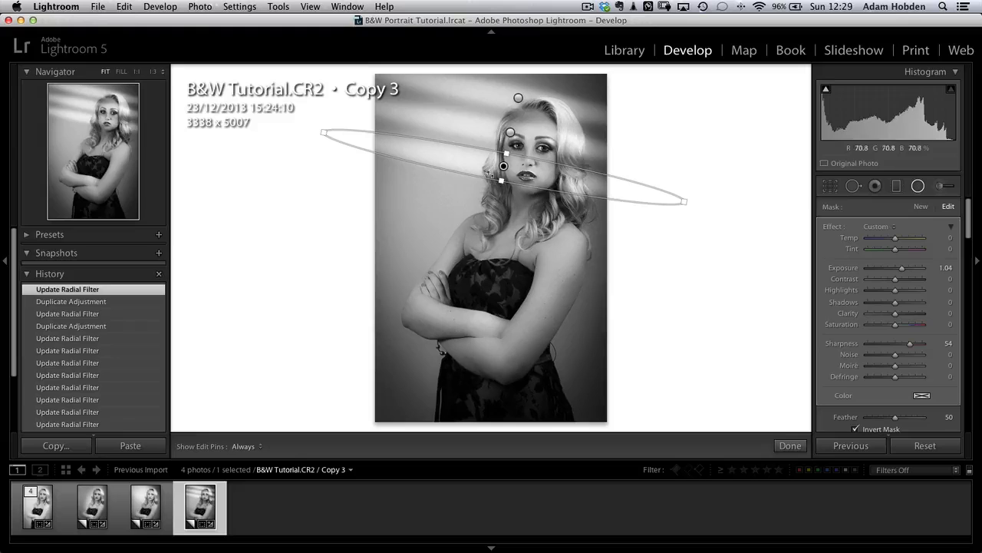
# Duplicate the lowest radial filter twice more, placing one copy across the neck and the next across the shoulders
pyautogui.rightClick(503, 166)
pyautogui.click(537, 172)
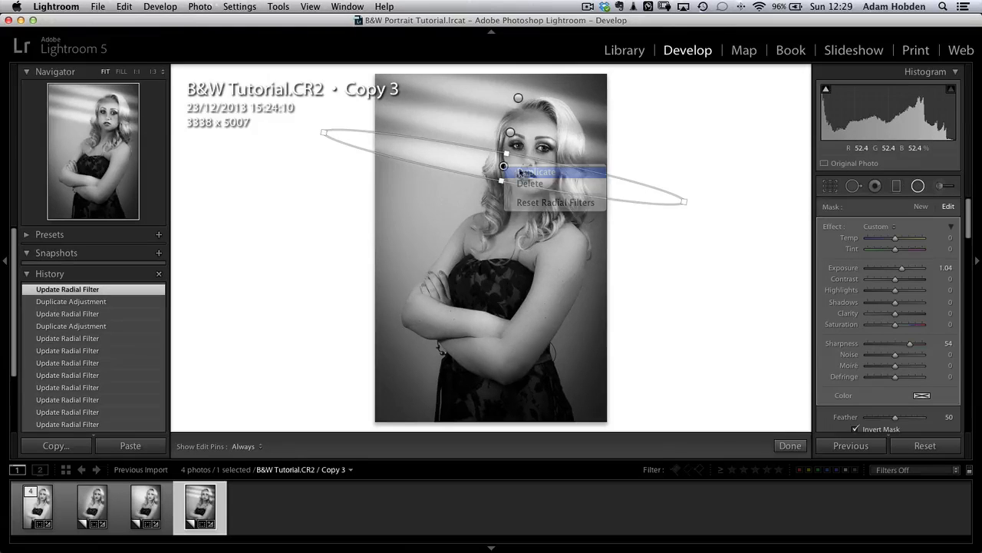
pyautogui.moveTo(504, 166); pyautogui.dragTo(487, 200)
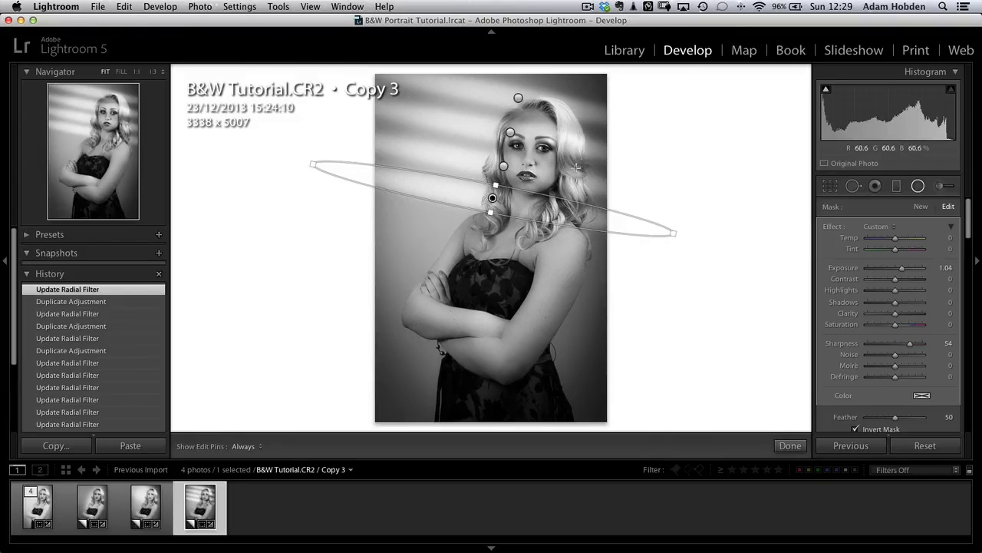
pyautogui.rightClick(492, 199)
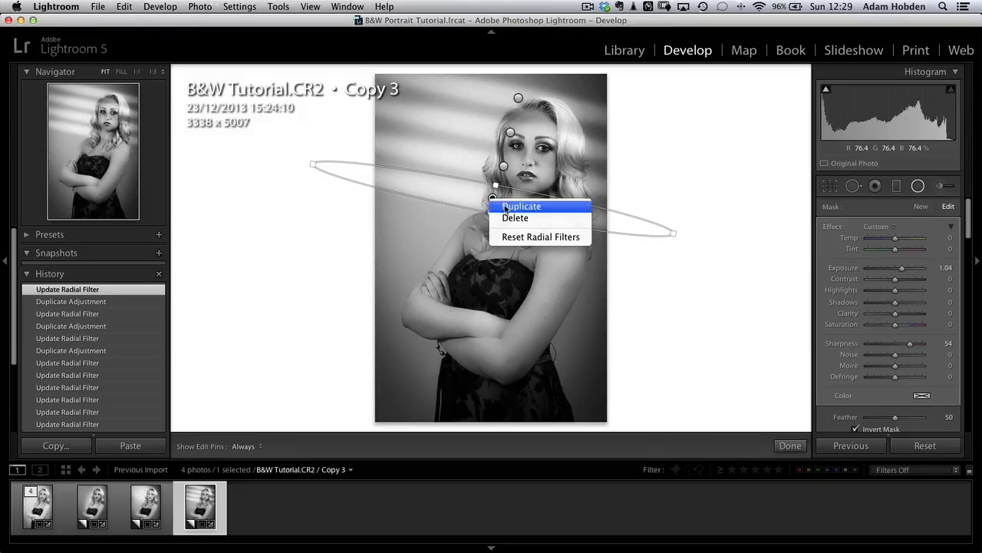
pyautogui.click(507, 207)
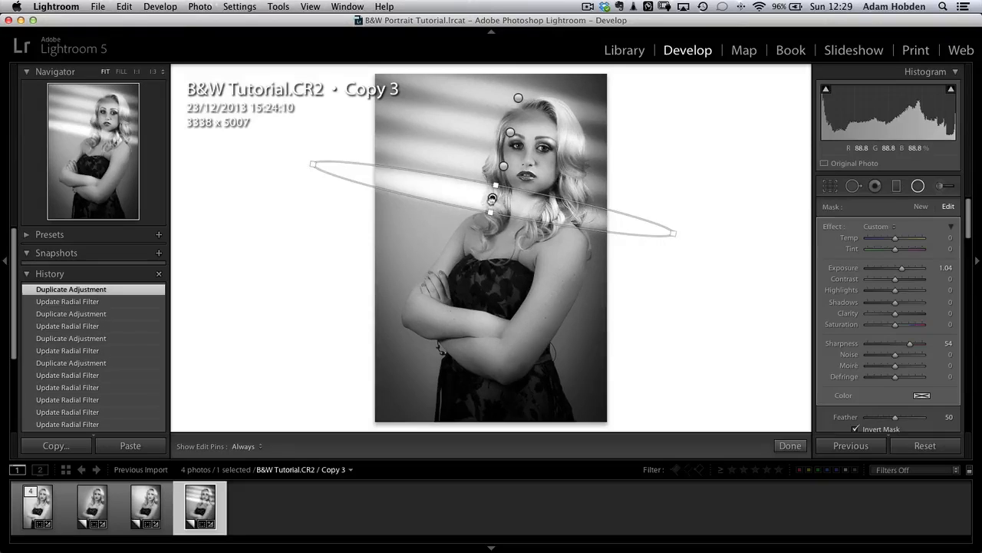
pyautogui.moveTo(492, 199); pyautogui.dragTo(484, 231)
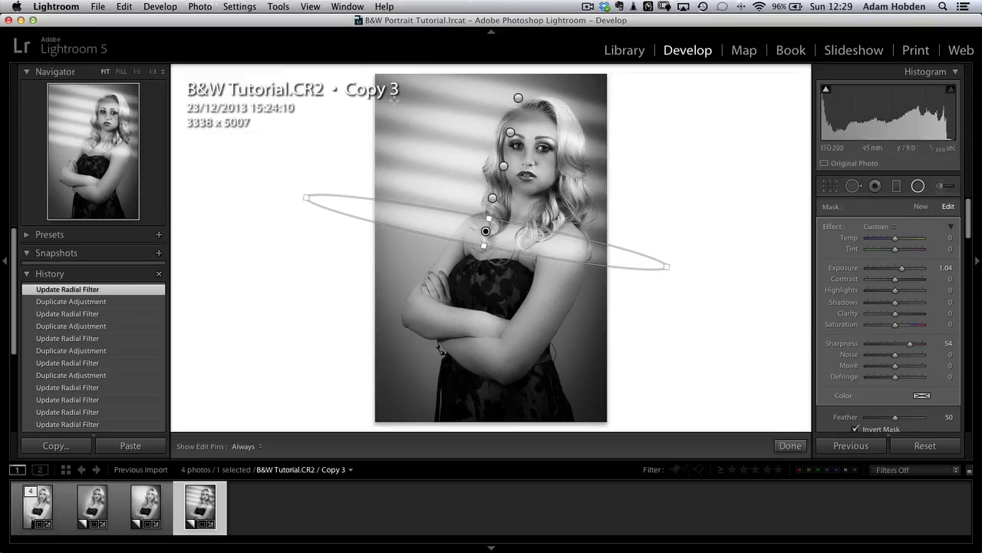
# Nudge the topmost radial filter slightly upward and narrow the four duplicated ellipses below it
pyautogui.click(519, 99)
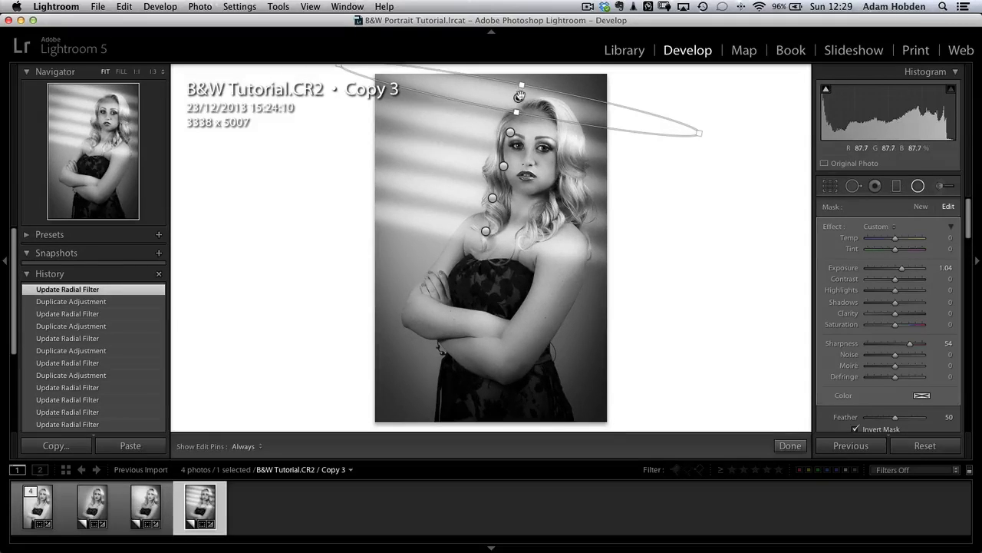
pyautogui.moveTo(519, 98); pyautogui.dragTo(521, 100)
pyautogui.click(510, 132)
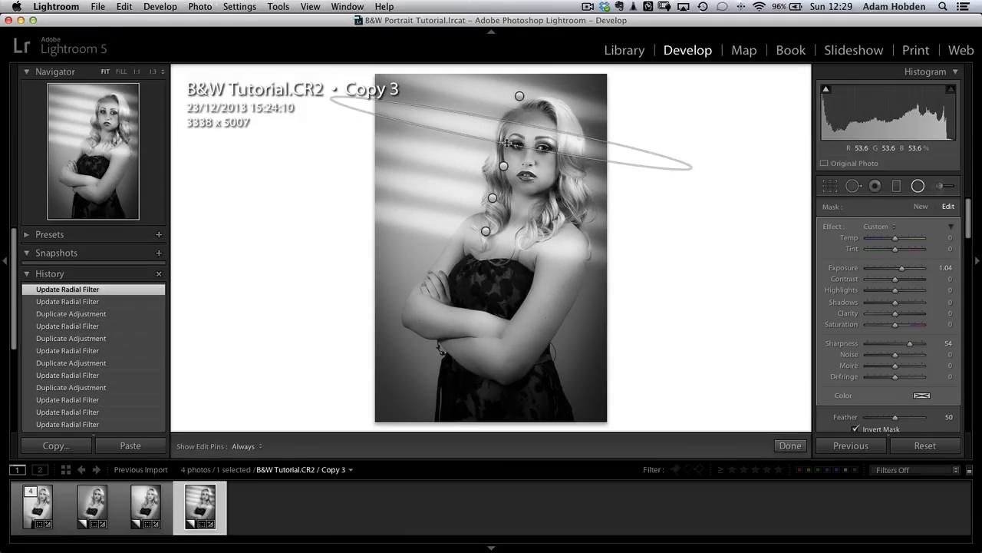
pyautogui.click(502, 165)
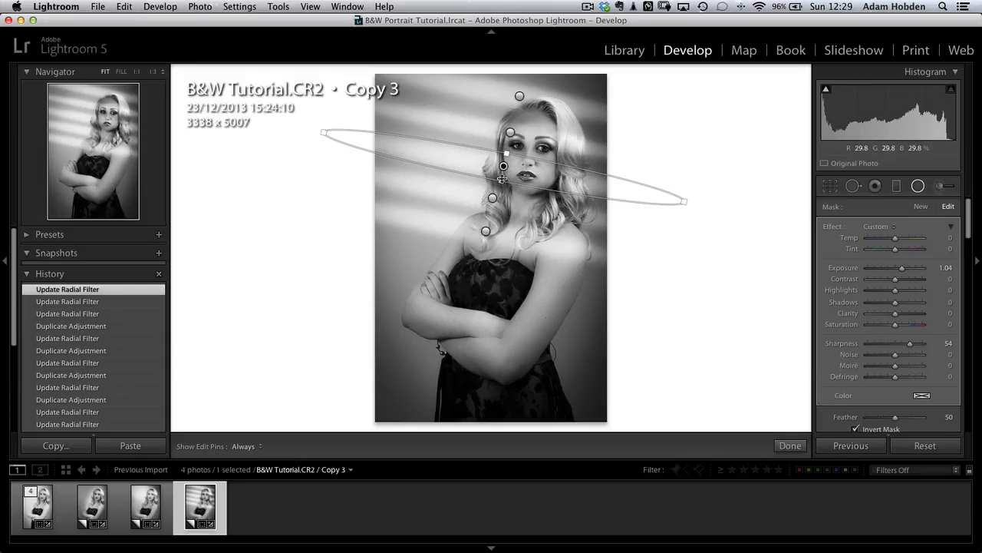
pyautogui.moveTo(502, 179); pyautogui.dragTo(502, 175)
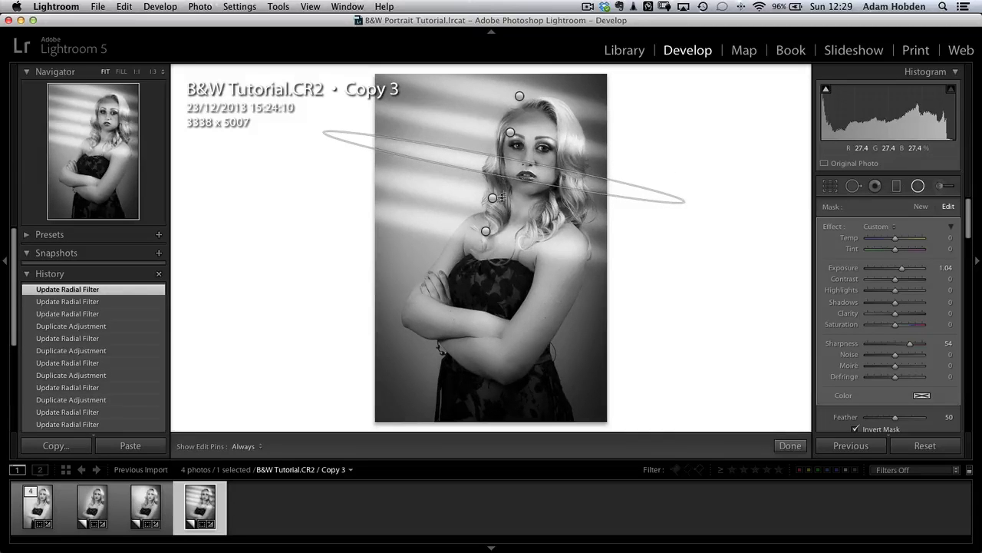
pyautogui.click(493, 199)
pyautogui.moveTo(488, 212); pyautogui.dragTo(482, 243)
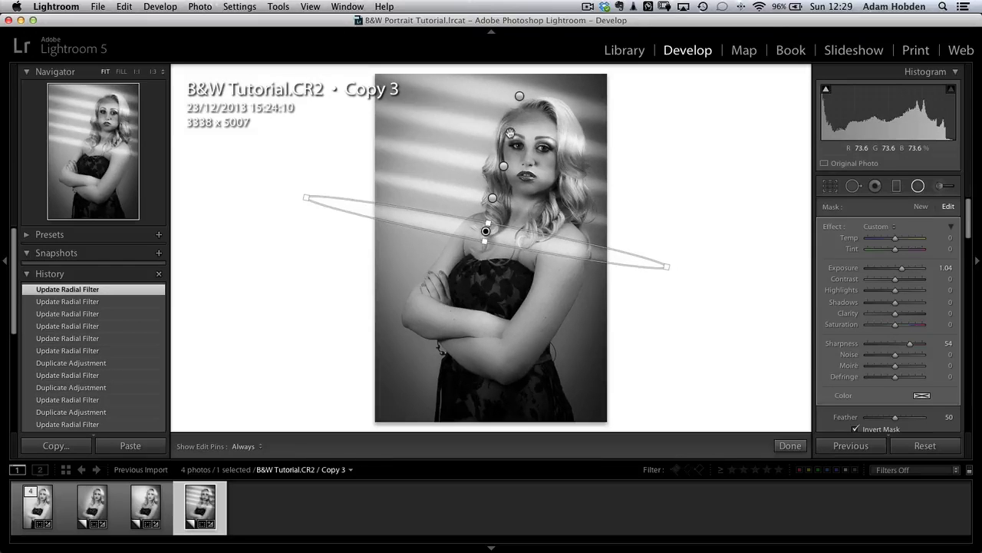
# Move the forehead radial filter down to just above the eyes and lower the topmost one onto the hairline
pyautogui.click(510, 133)
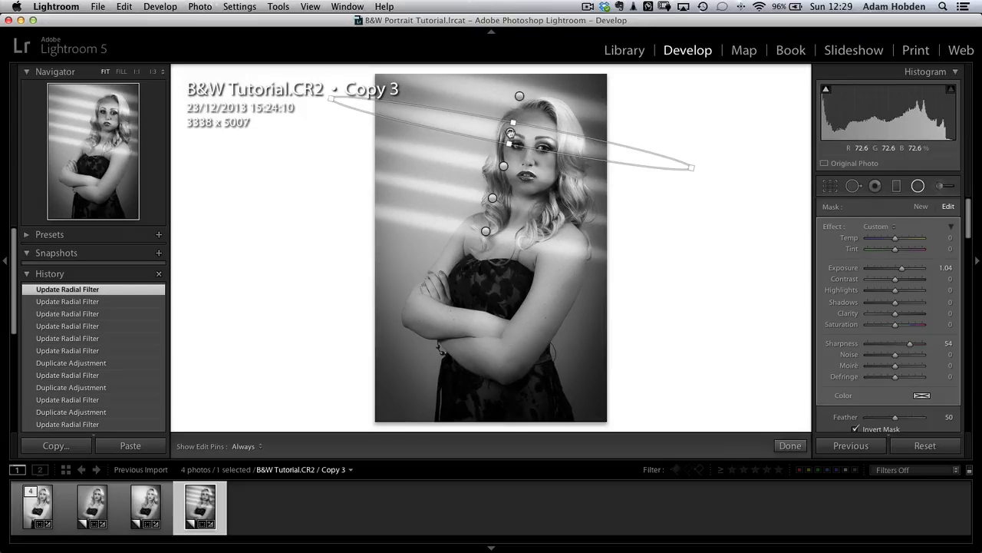
pyautogui.moveTo(510, 133); pyautogui.dragTo(506, 142)
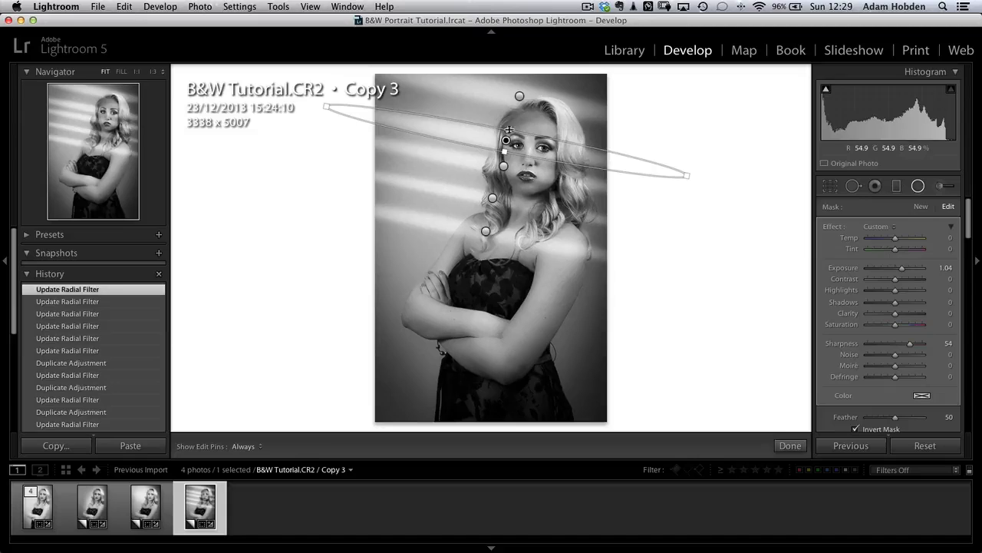
pyautogui.click(521, 97)
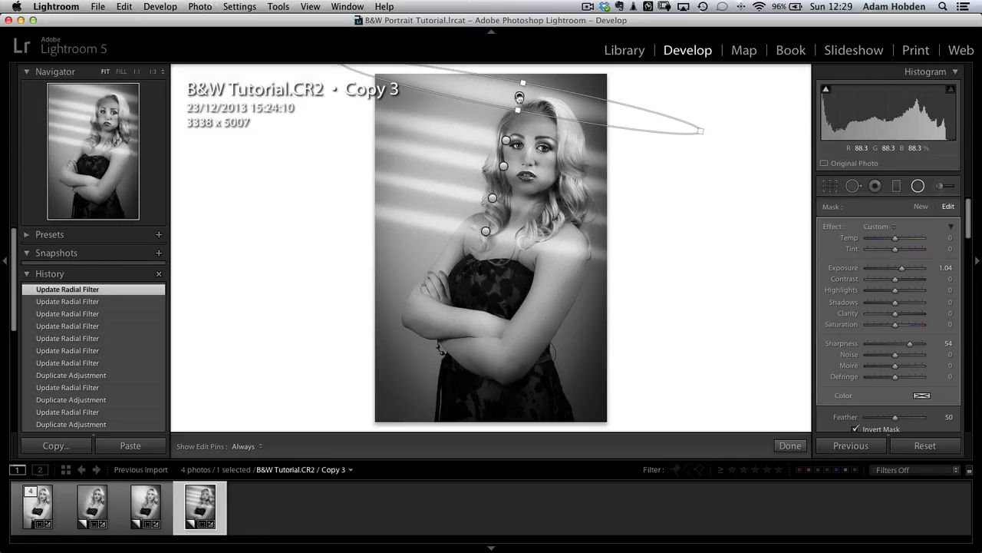
pyautogui.moveTo(519, 97); pyautogui.dragTo(517, 109)
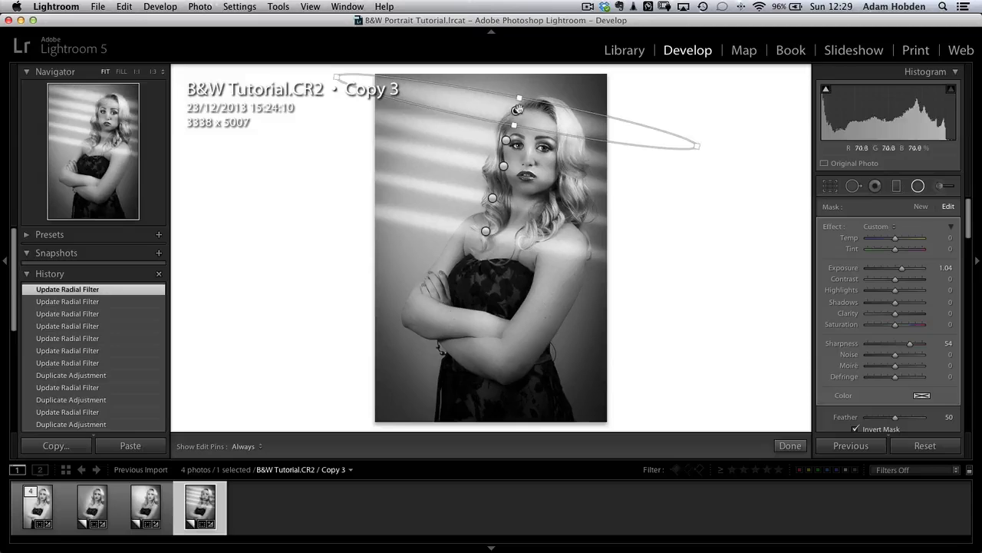
# Move the neck and shoulder radial filters upward to tighten the spacing between the lower light bands
pyautogui.click(492, 199)
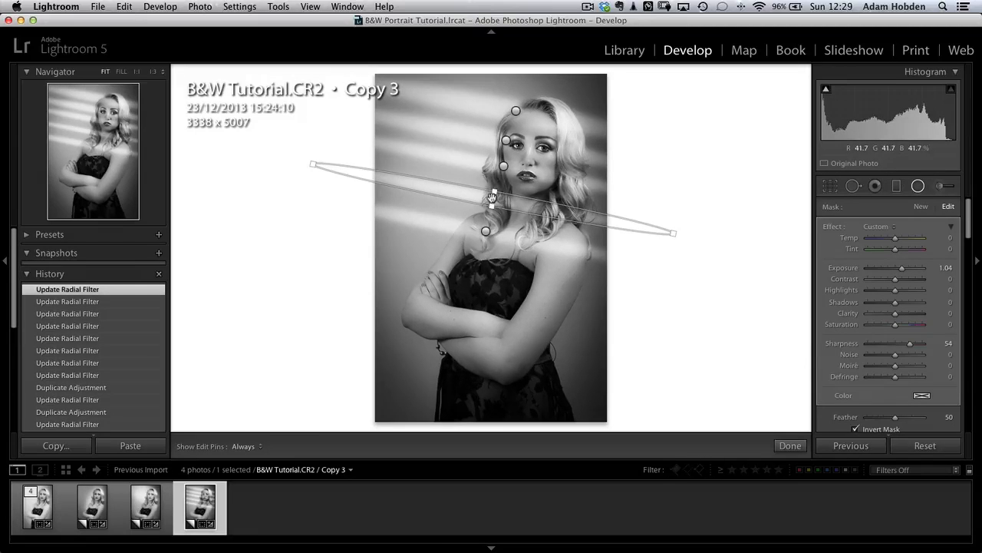
pyautogui.moveTo(492, 199); pyautogui.dragTo(490, 191)
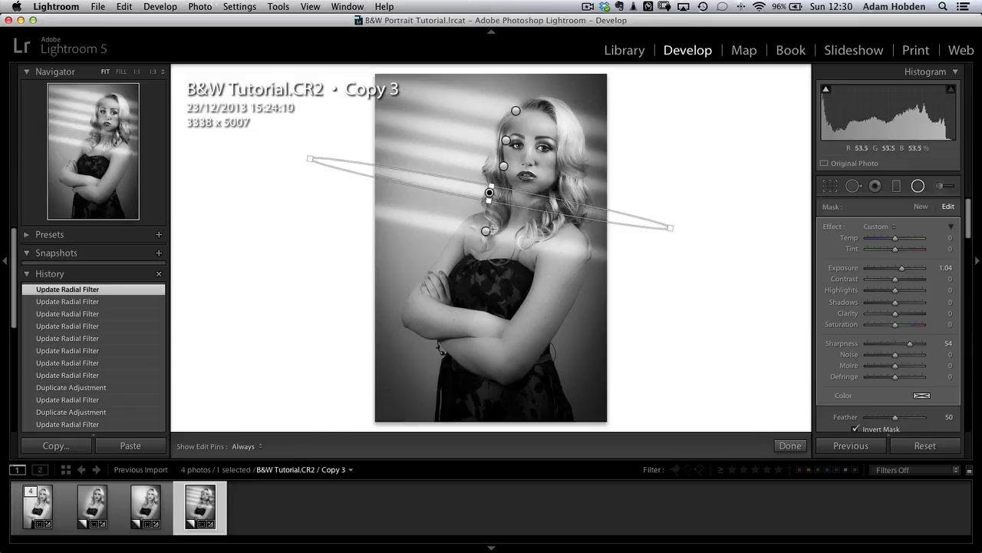
pyautogui.click(485, 233)
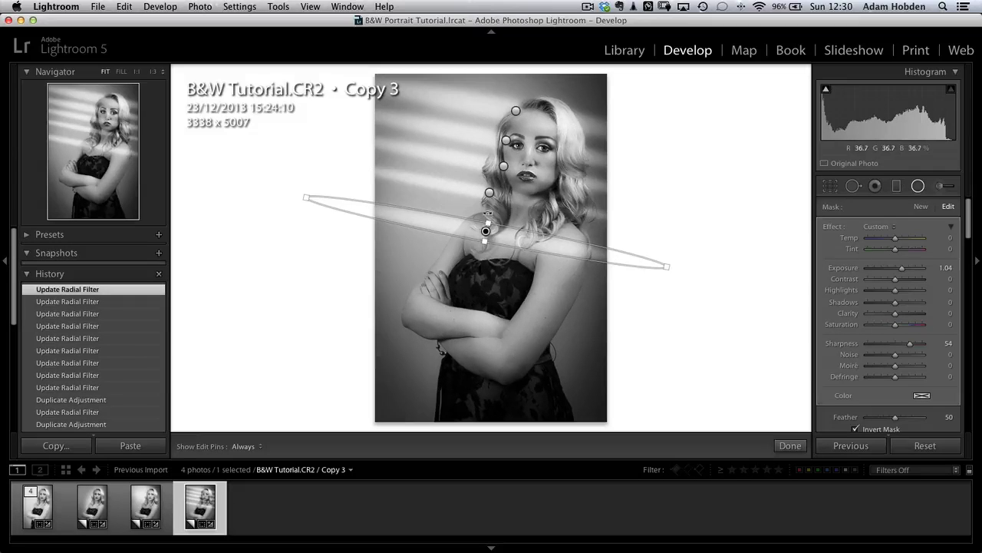
pyautogui.moveTo(485, 231); pyautogui.dragTo(487, 215)
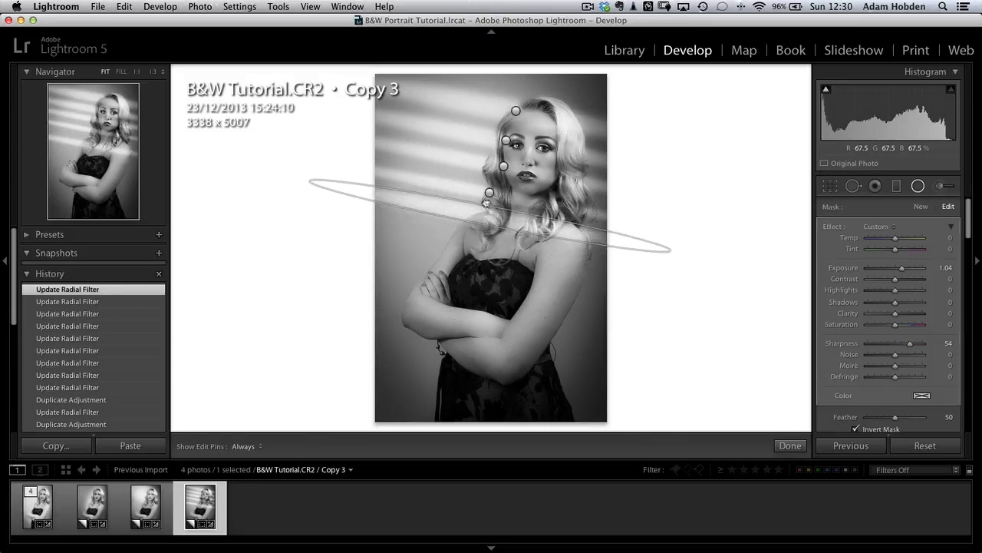
# Nudge the two lowest radial filters slightly further up and make the lowest ellipse thinner
pyautogui.click(490, 192)
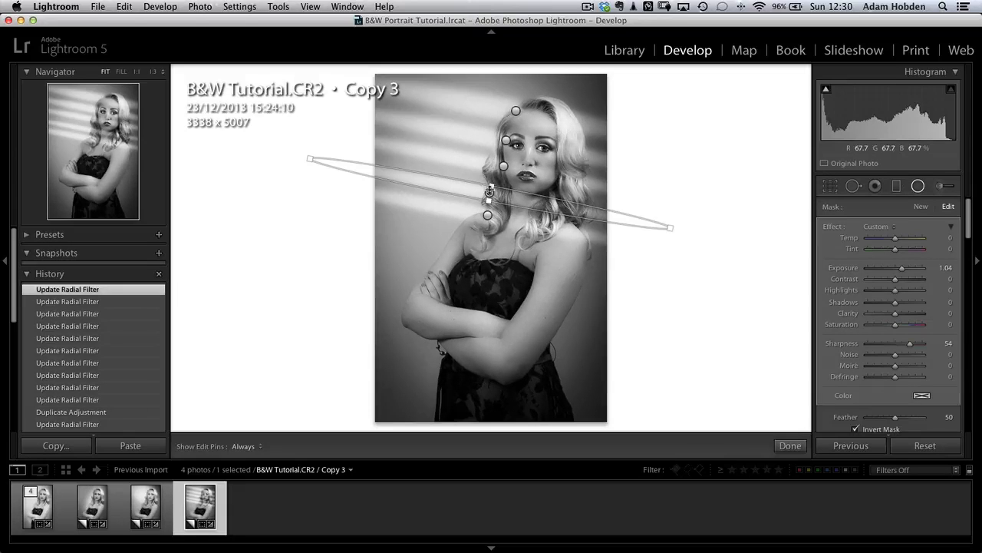
pyautogui.moveTo(490, 193); pyautogui.dragTo(492, 188)
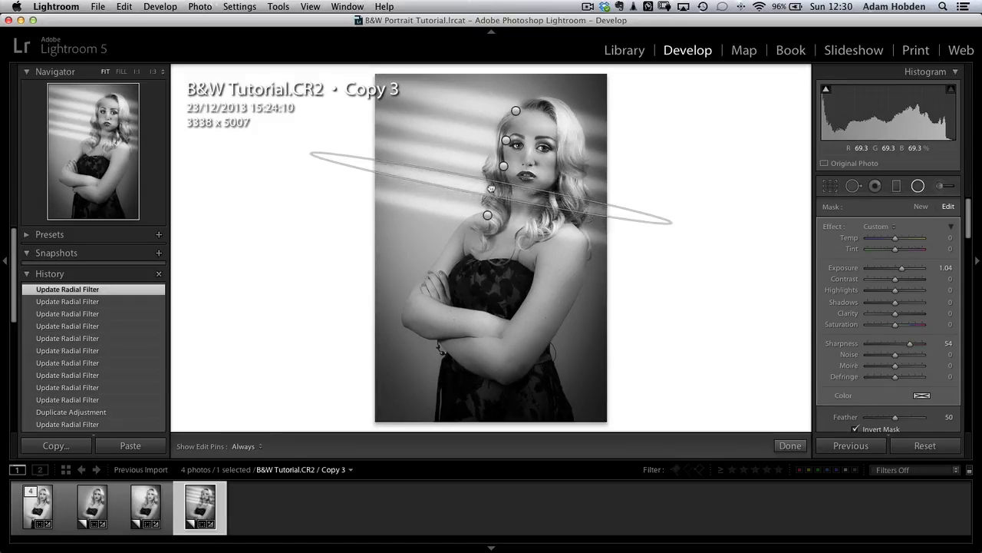
pyautogui.click(488, 215)
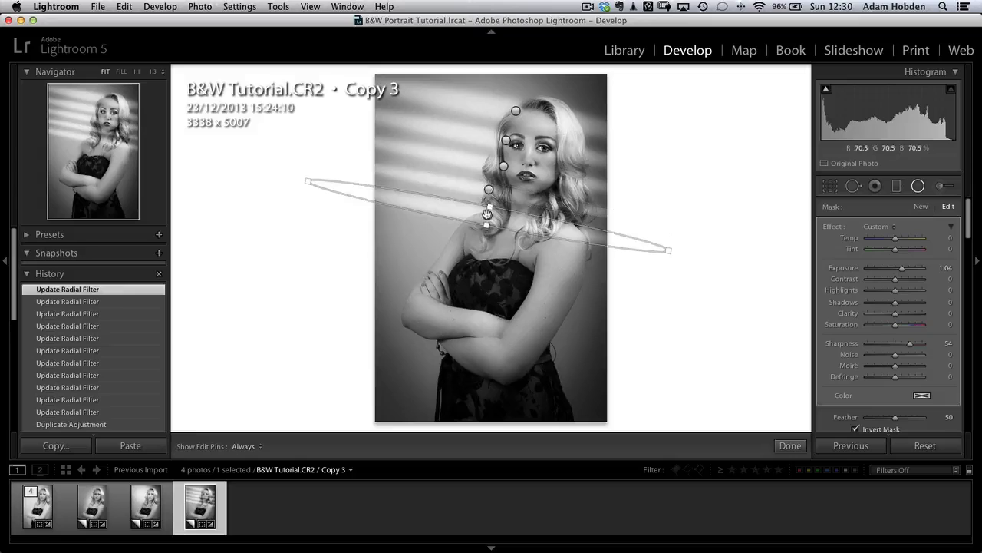
pyautogui.moveTo(487, 218); pyautogui.dragTo(487, 216)
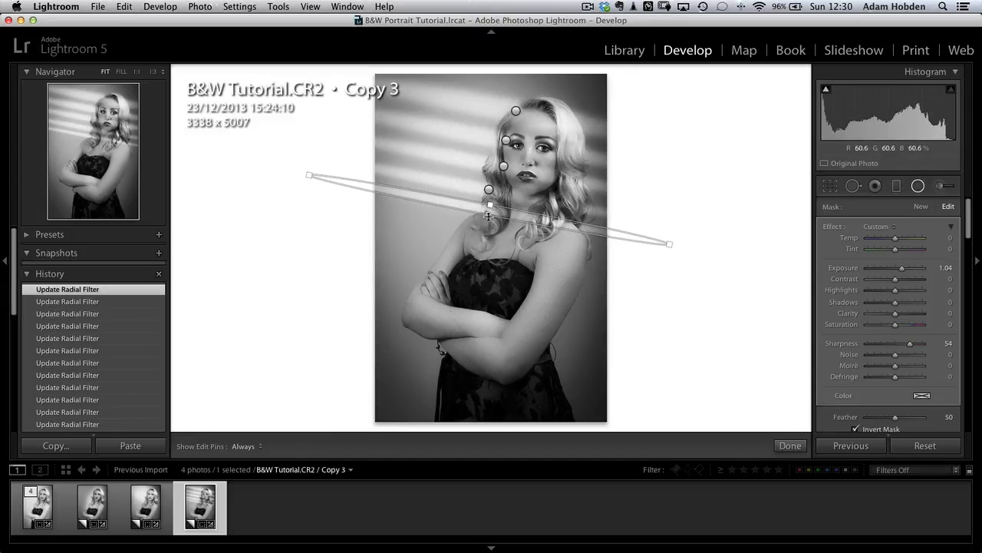
pyautogui.doubleClick(489, 216)
pyautogui.click(491, 217)
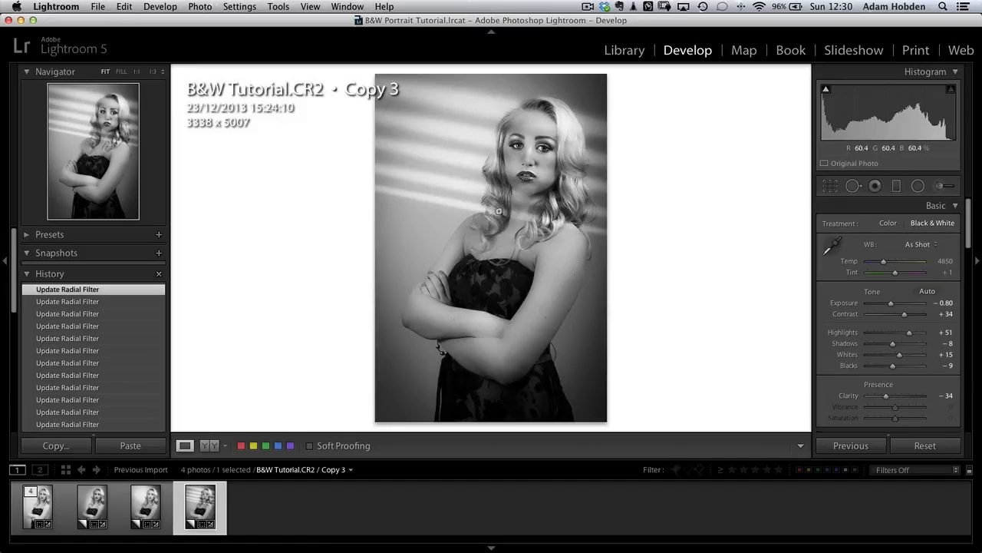
pyautogui.click(498, 210)
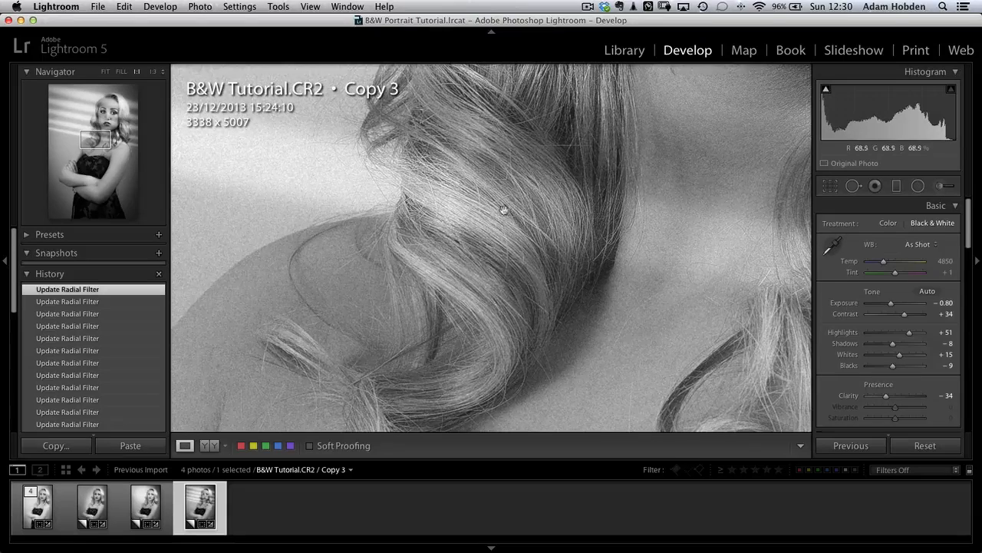
pyautogui.click(105, 72)
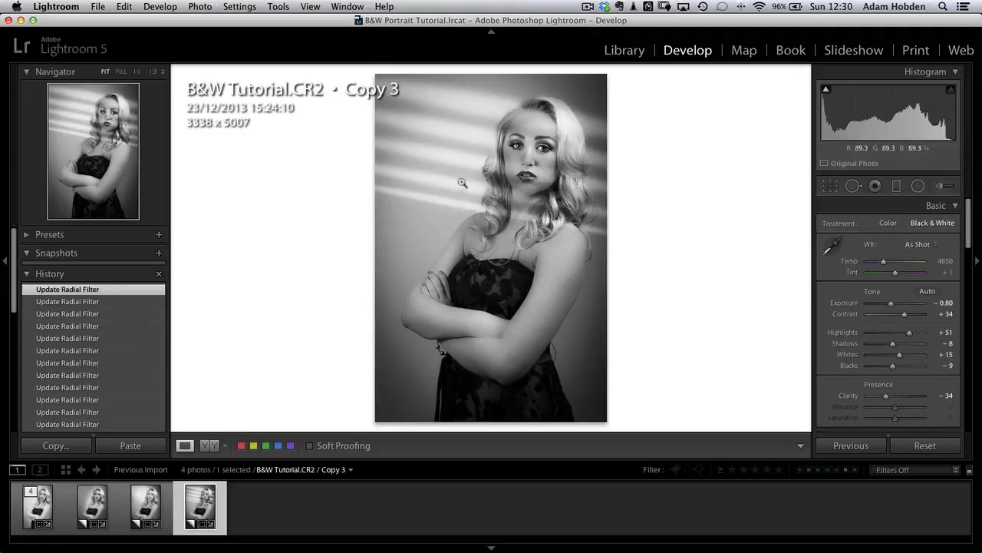
# Duplicate the lowest radial filter, move the copy just below it across the shoulders and make its ellipse thinner
pyautogui.click(919, 185)
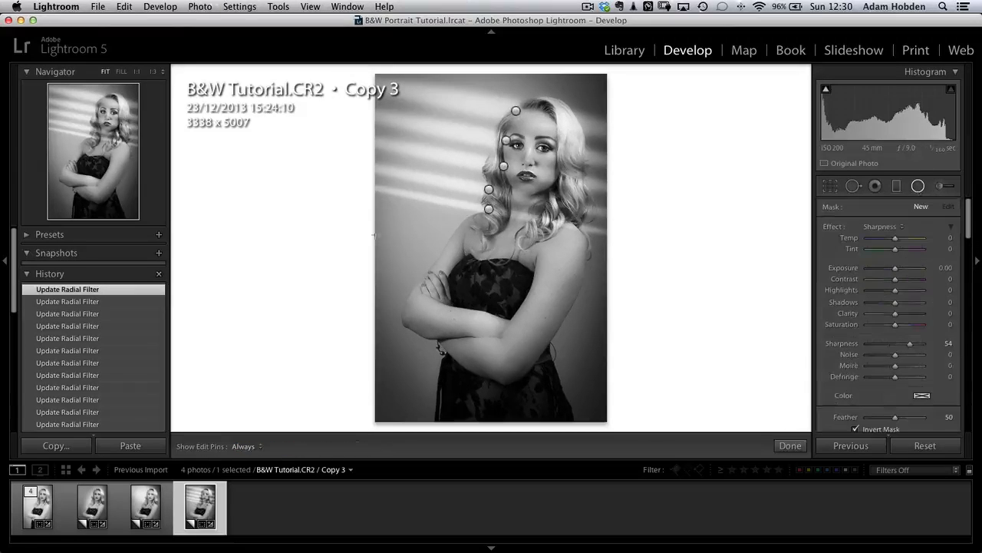
pyautogui.click(489, 208)
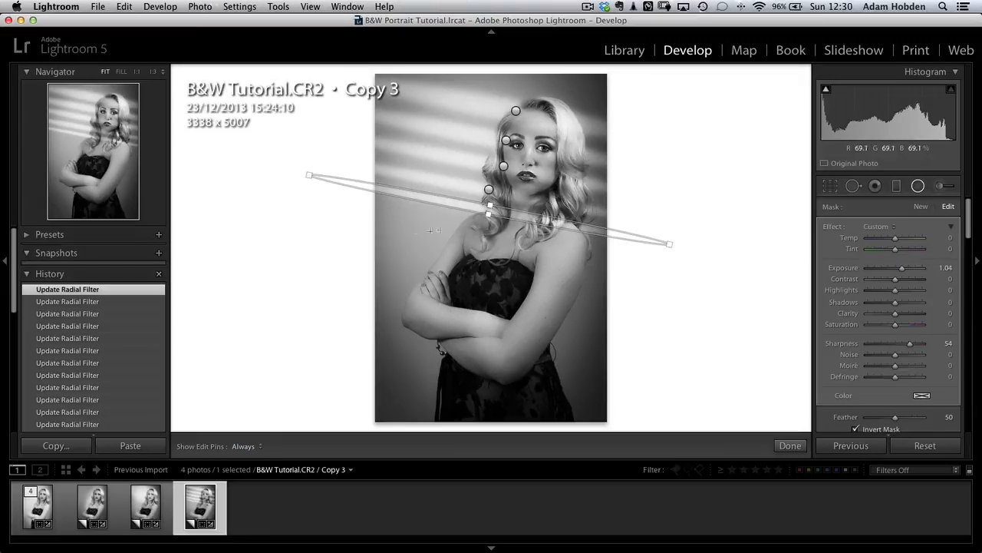
pyautogui.rightClick(500, 214)
pyautogui.click(515, 221)
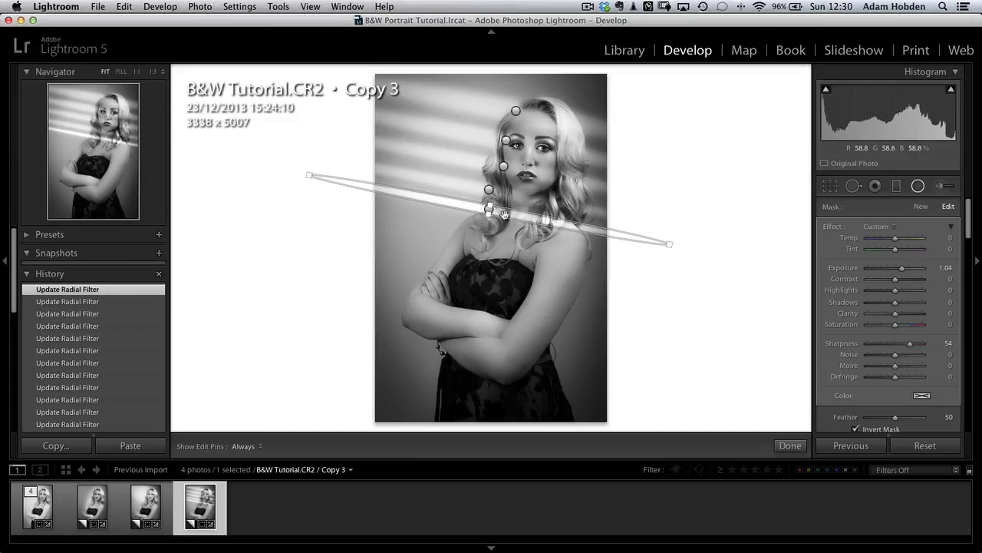
pyautogui.moveTo(489, 212)
pyautogui.mouseDown()
pyautogui.moveTo(486, 241)
pyautogui.moveTo(486, 228)
pyautogui.mouseUp()
pyautogui.hotkey('shift', 'm')
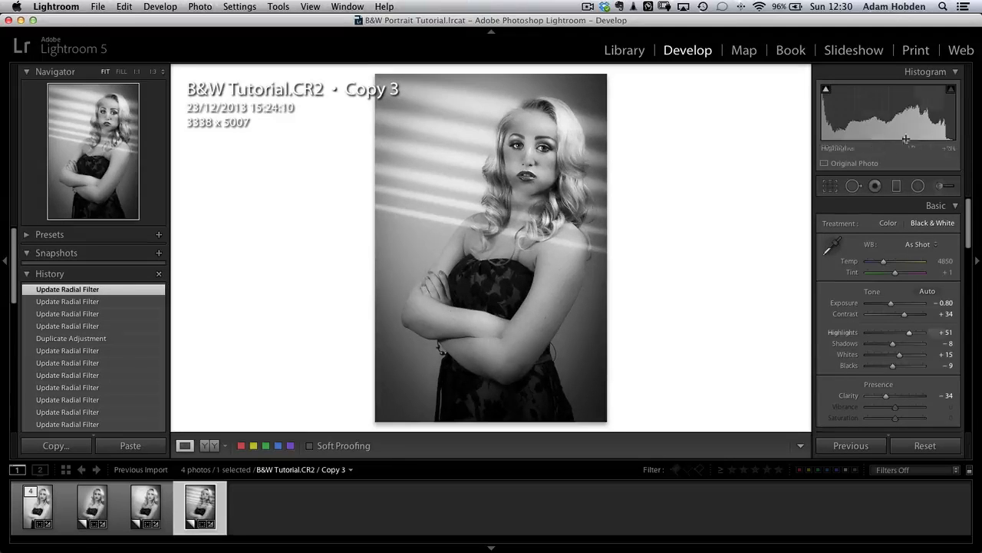
# Crop the portrait to the head and shoulders at about 2064 x 3097, keeping the original aspect ratio
pyautogui.click(831, 186)
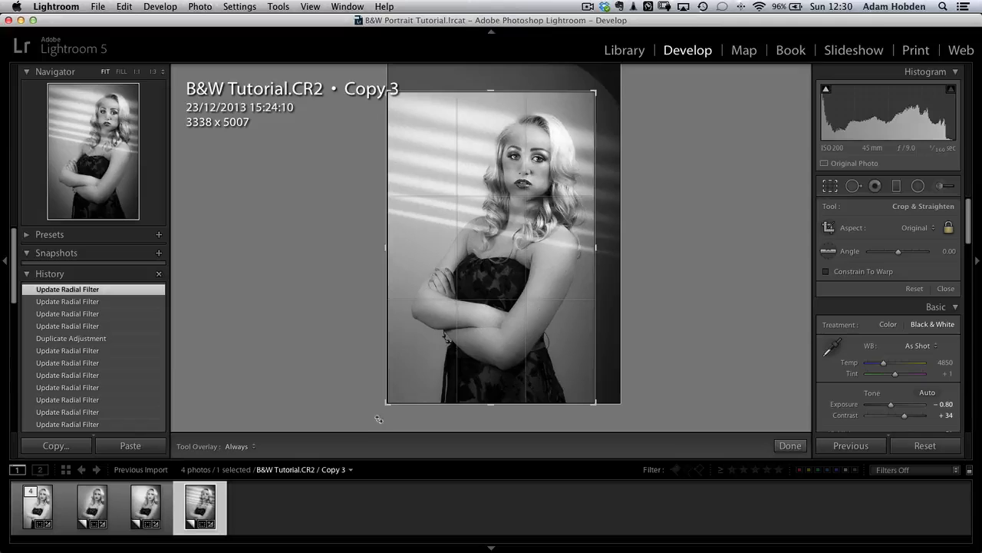
pyautogui.moveTo(378, 421); pyautogui.dragTo(432, 336)
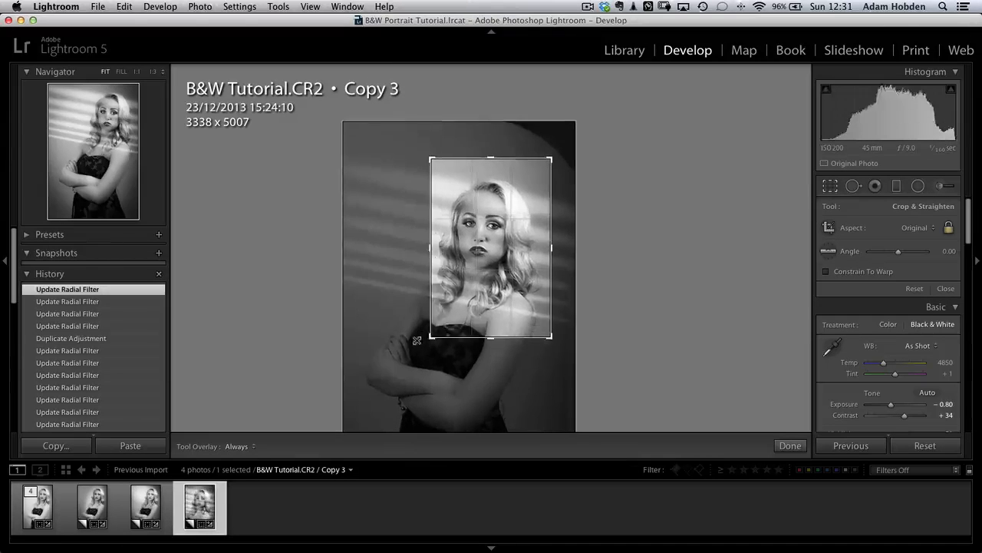
pyautogui.moveTo(490, 256); pyautogui.dragTo(512, 242)
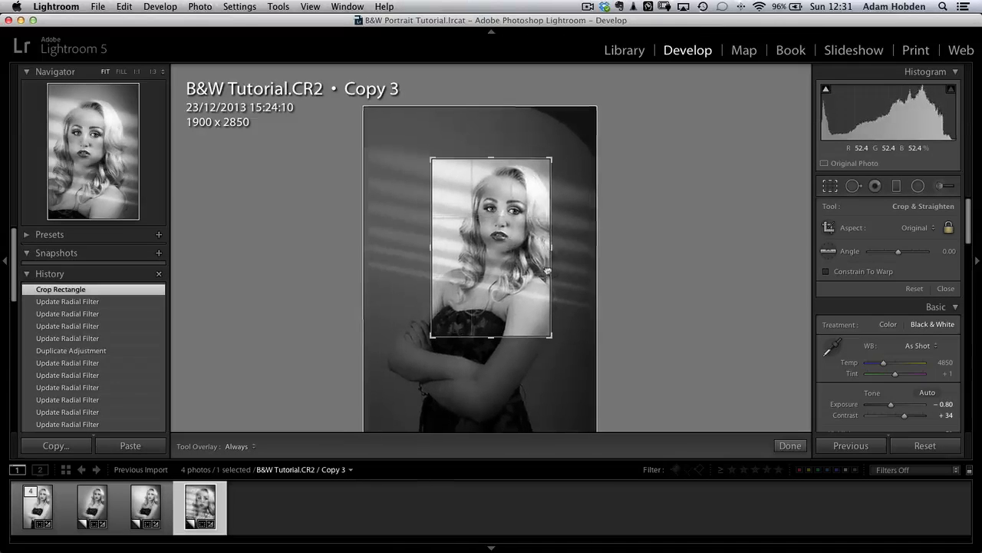
pyautogui.moveTo(551, 337); pyautogui.dragTo(567, 346)
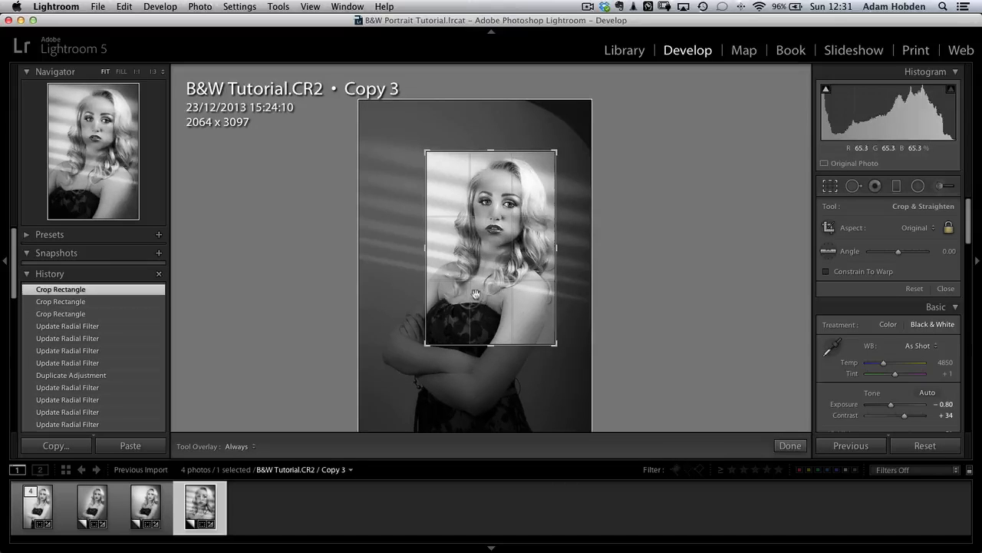
pyautogui.click(791, 445)
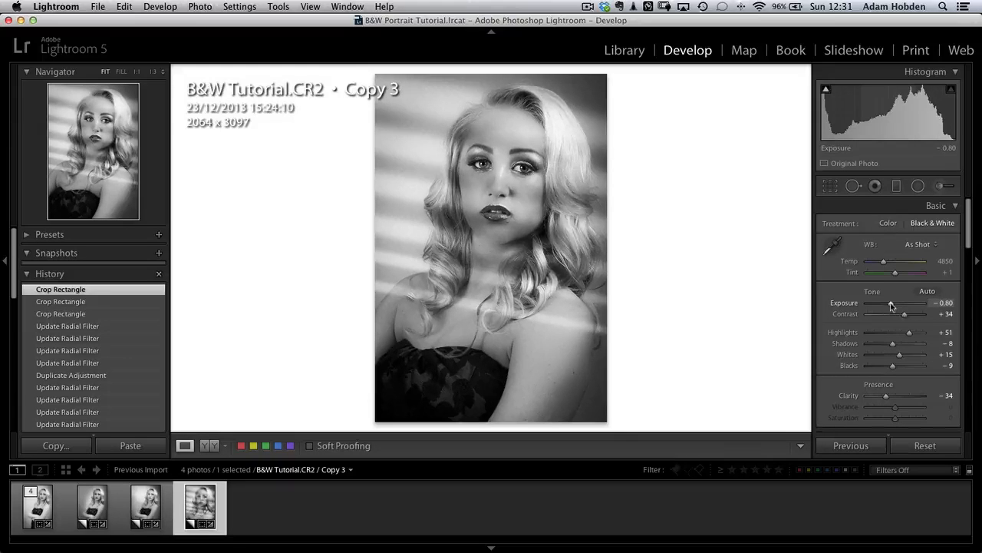
# Set the photo's overall exposure to -1.70 and the exposure of the hairline radial filter to 1.44
pyautogui.moveTo(892, 305); pyautogui.dragTo(886, 307)
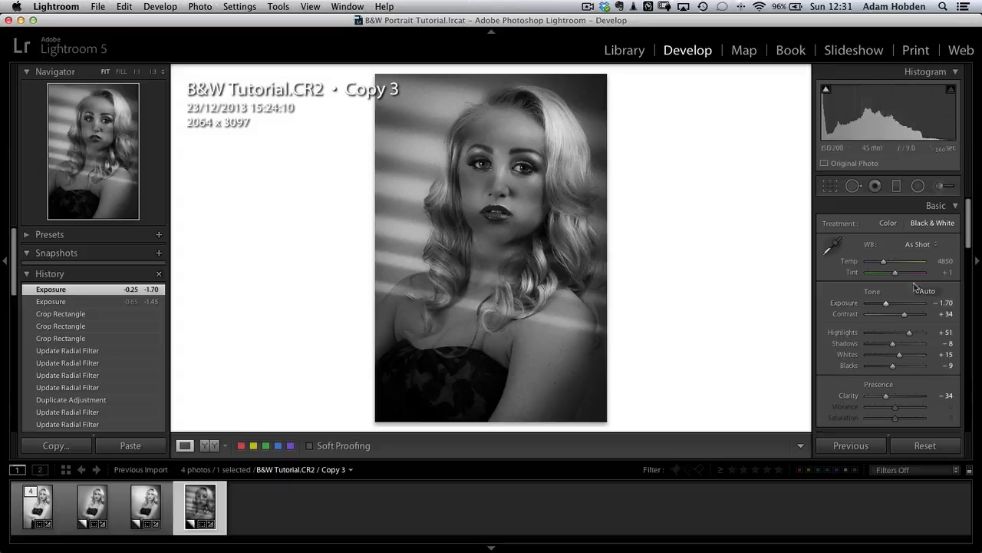
pyautogui.click(918, 185)
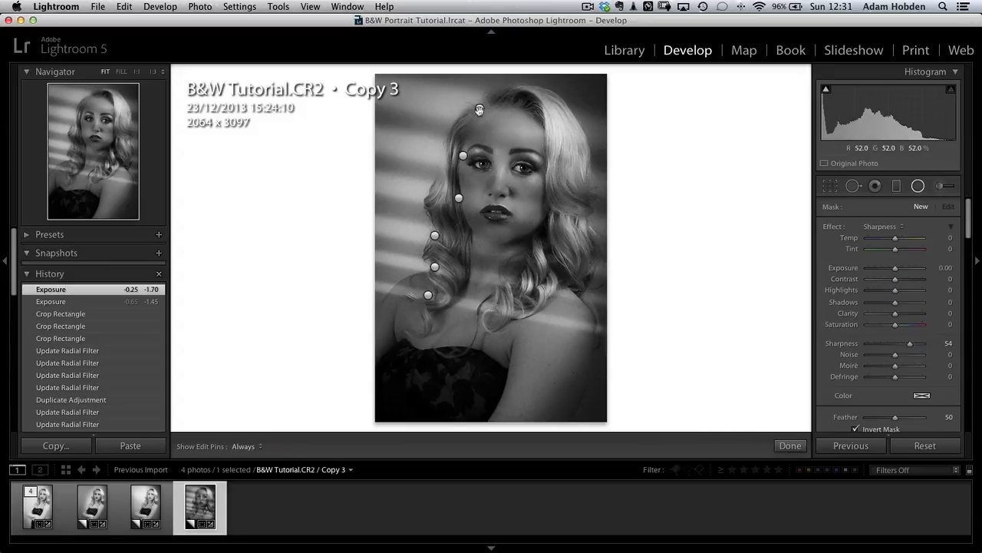
pyautogui.moveTo(479, 109); pyautogui.dragTo(775, 165)
pyautogui.moveTo(895, 268); pyautogui.dragTo(909, 270)
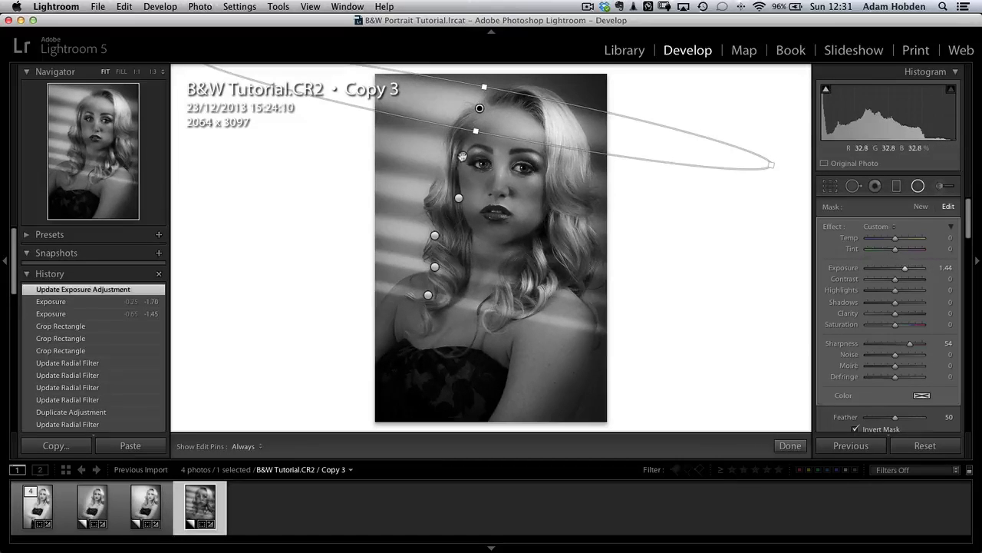
# Set the exposure of the radial filters across the eyes and the mouth to 1.6 each
pyautogui.click(463, 157)
pyautogui.click(949, 267)
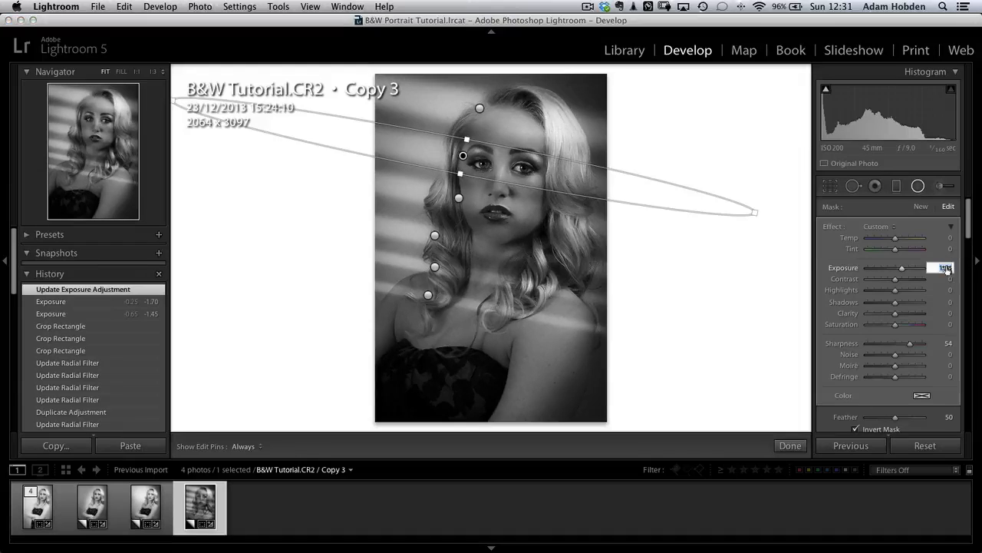
pyautogui.write('1.60')
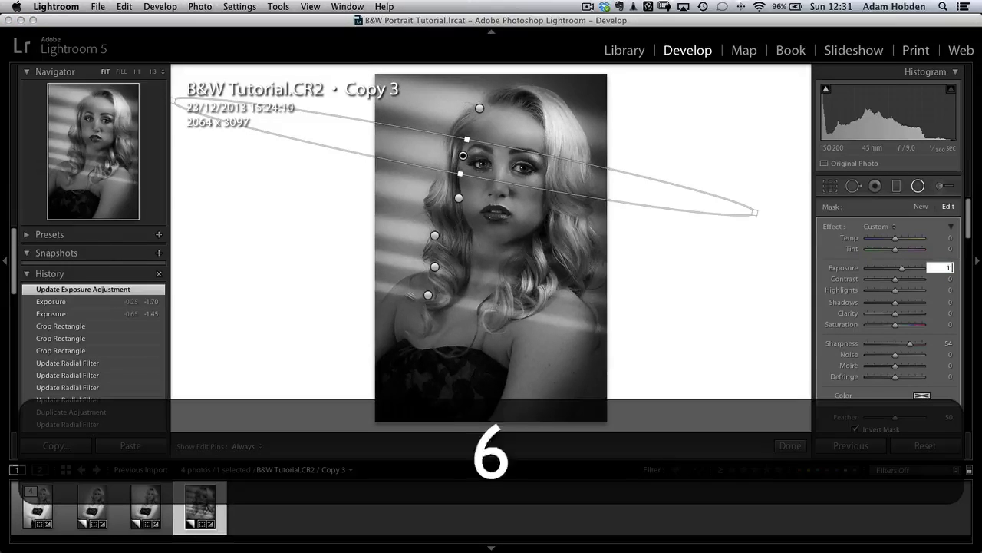
pyautogui.click(458, 198)
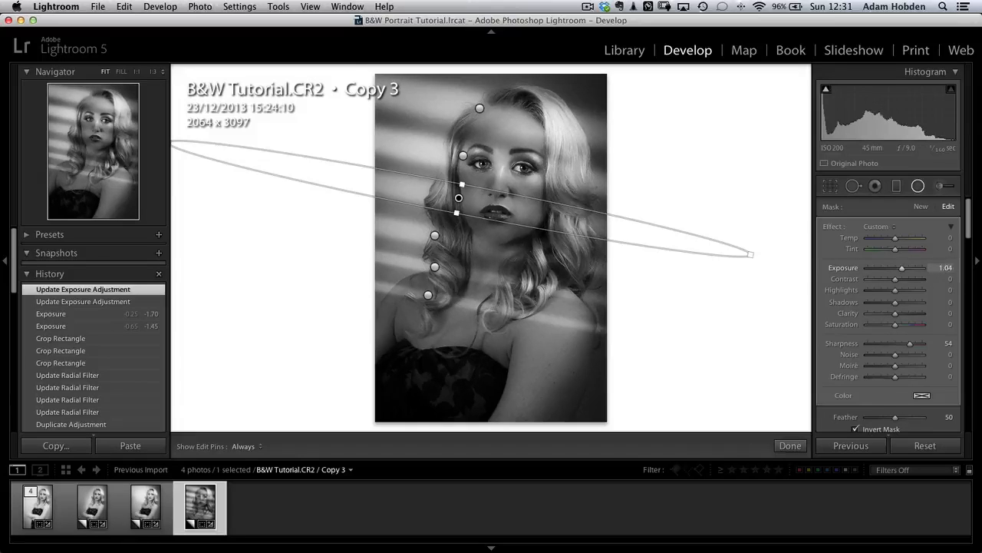
pyautogui.moveTo(939, 268); pyautogui.dragTo(942, 268)
pyautogui.press('6')
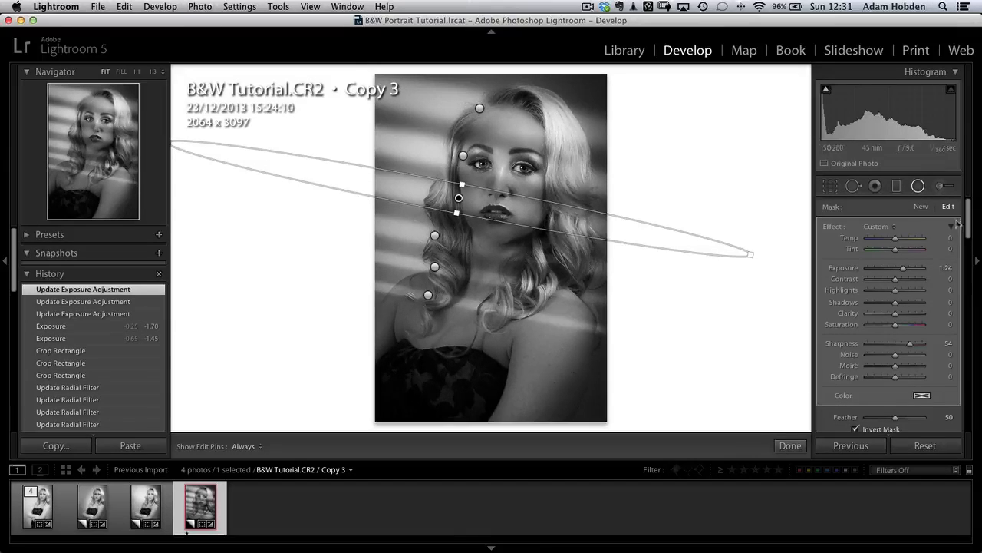
pyautogui.click(947, 269)
pyautogui.write('1.6')
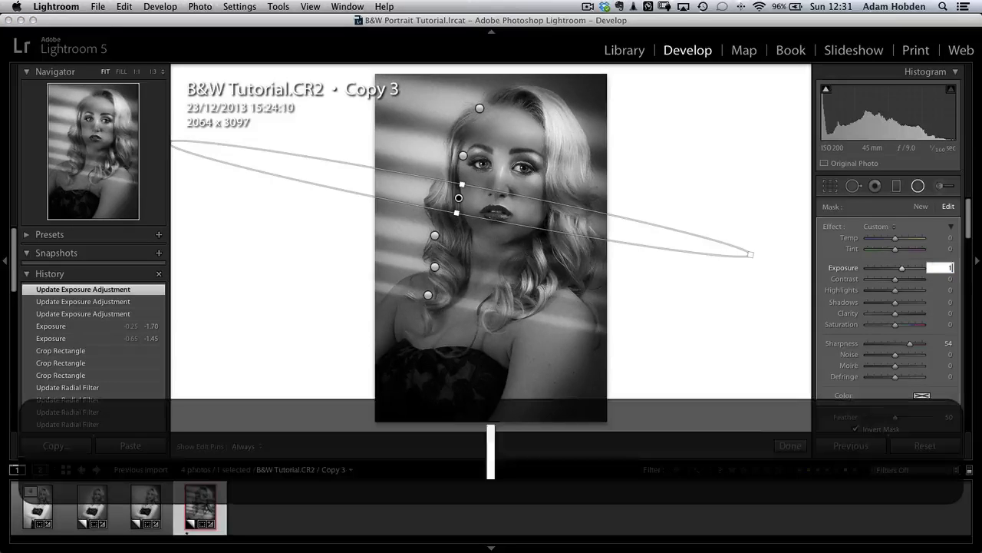
# Set the exposure of the two radial filters between the chin and the shoulders to 1.6 each
pyautogui.click(435, 235)
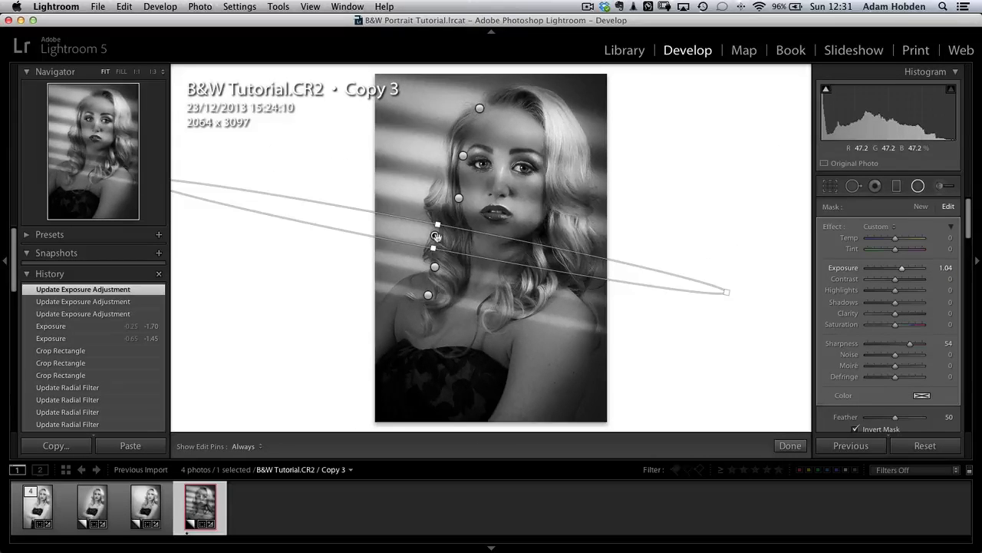
pyautogui.click(947, 268)
pyautogui.write('1.6')
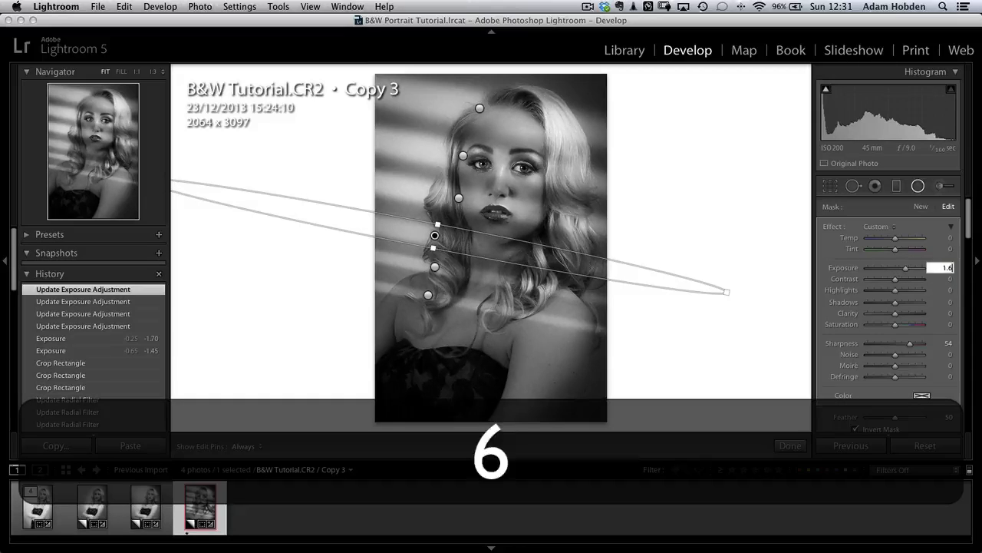
pyautogui.click(433, 268)
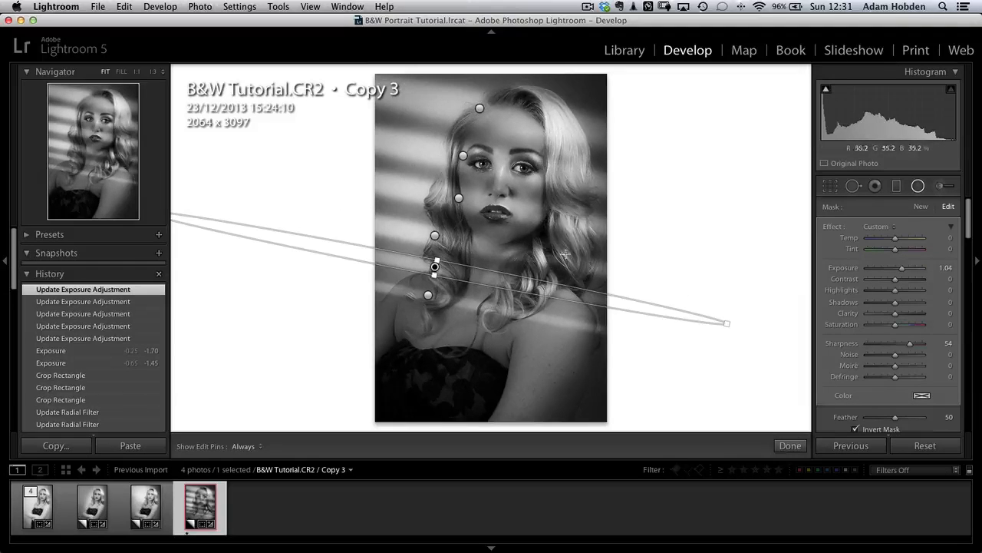
pyautogui.write('1.6')
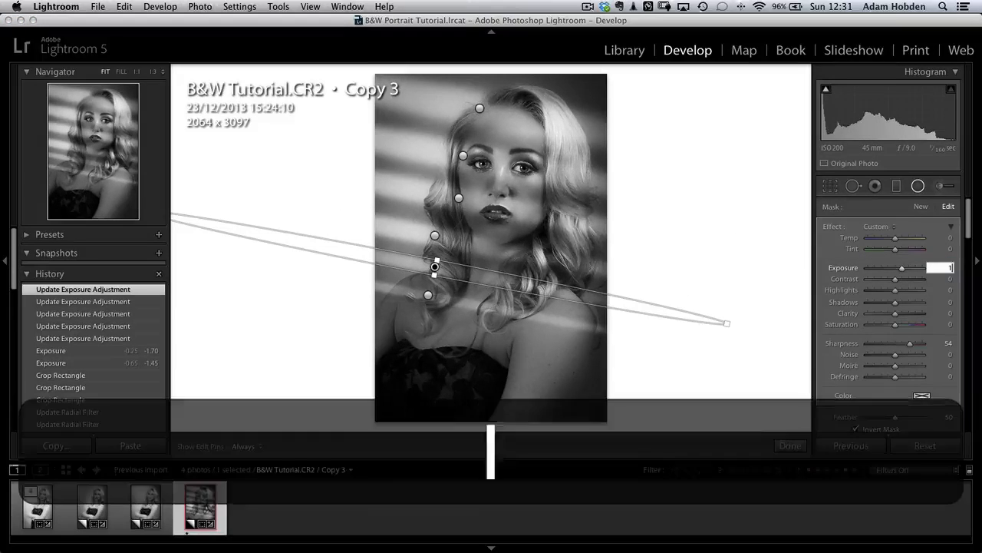
# Set the exposure of the lowest radial filter across the shoulders to 1.6 and finish editing the filters
pyautogui.click(427, 294)
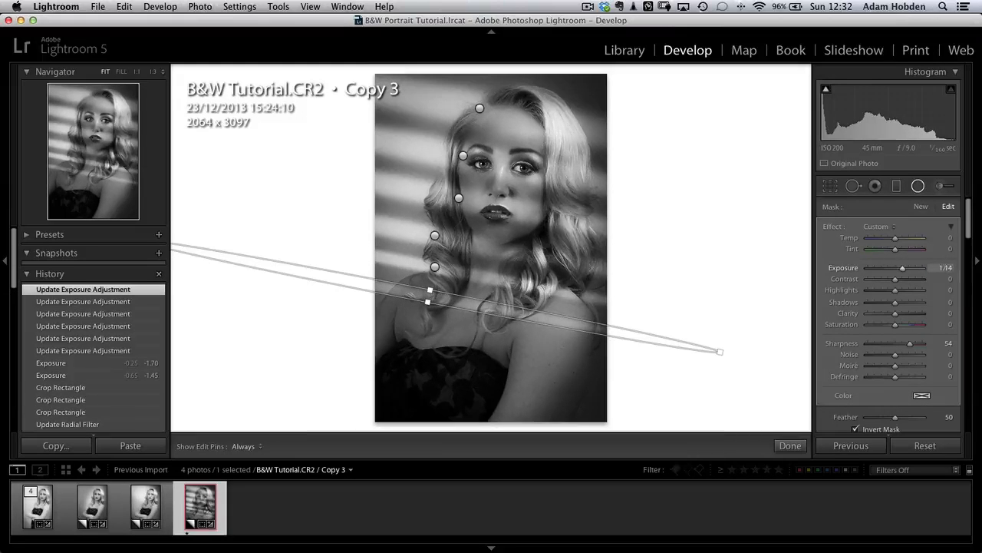
pyautogui.press('1')
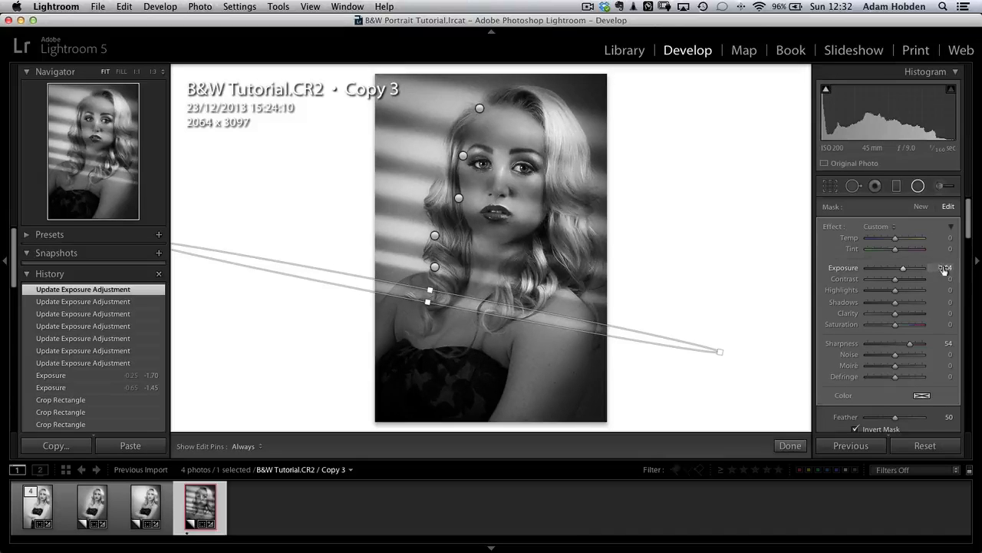
pyautogui.click(944, 268)
pyautogui.write('1.6')
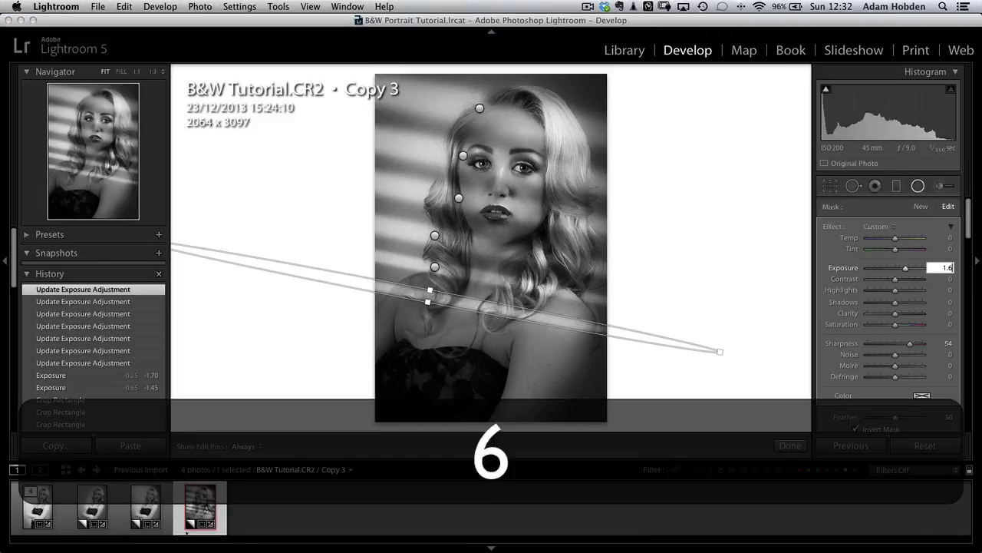
pyautogui.click(792, 446)
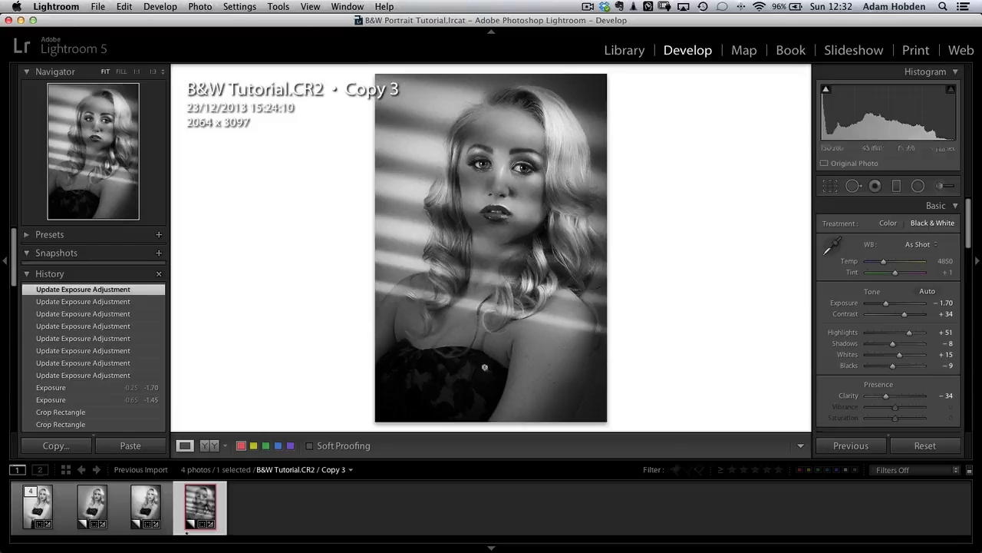
# View the original photo and its three virtual copies one after another to compare the edits
pyautogui.click(44, 496)
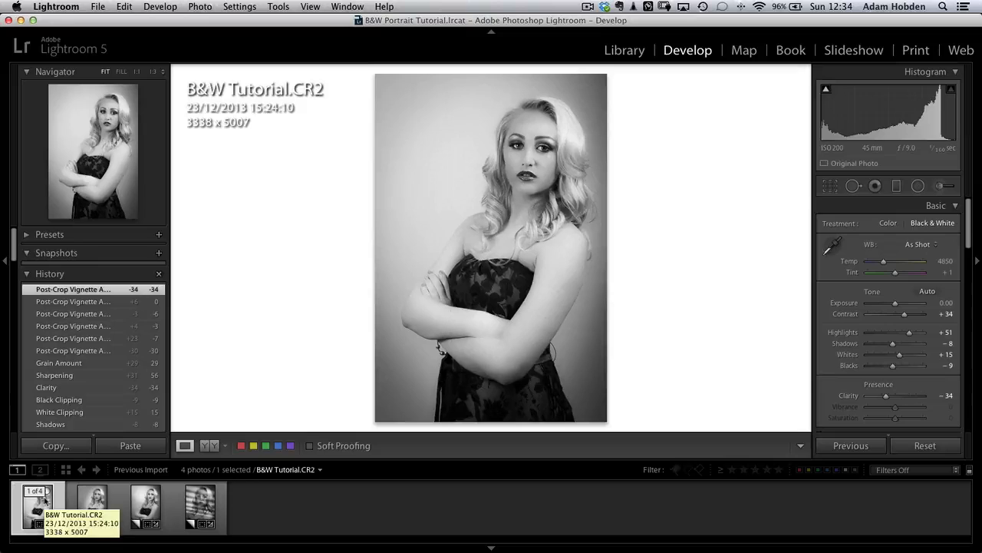
pyautogui.press('Right')
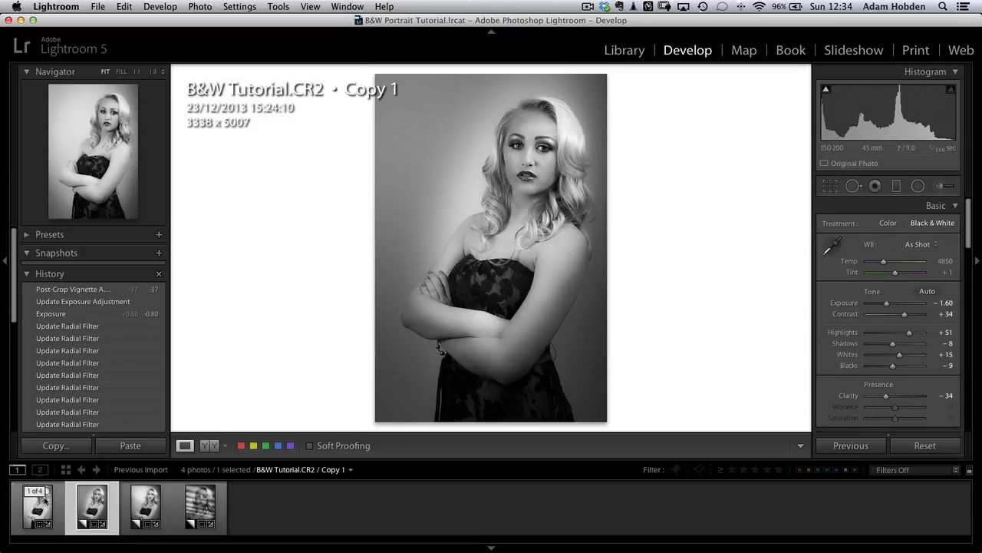
pyautogui.press('Right')
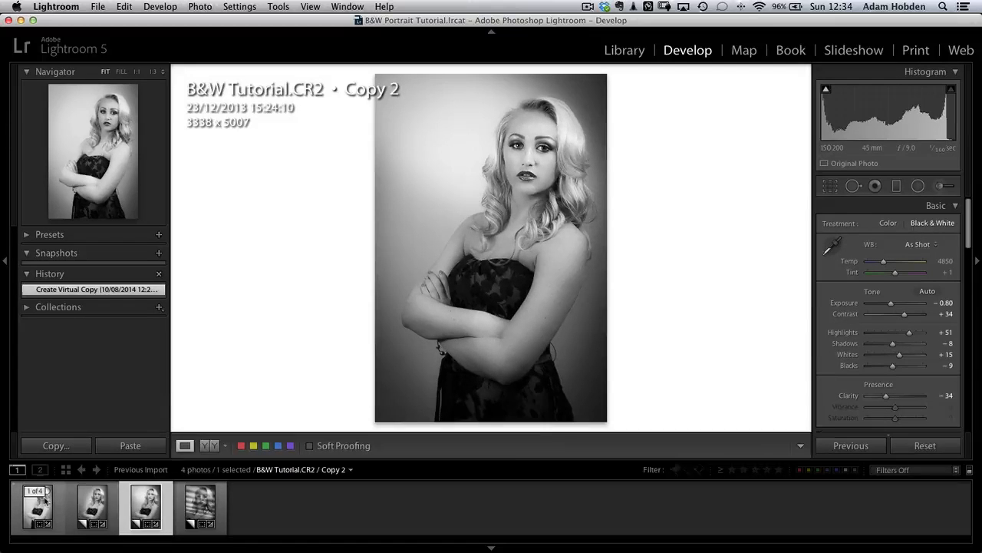
pyautogui.press('Right')
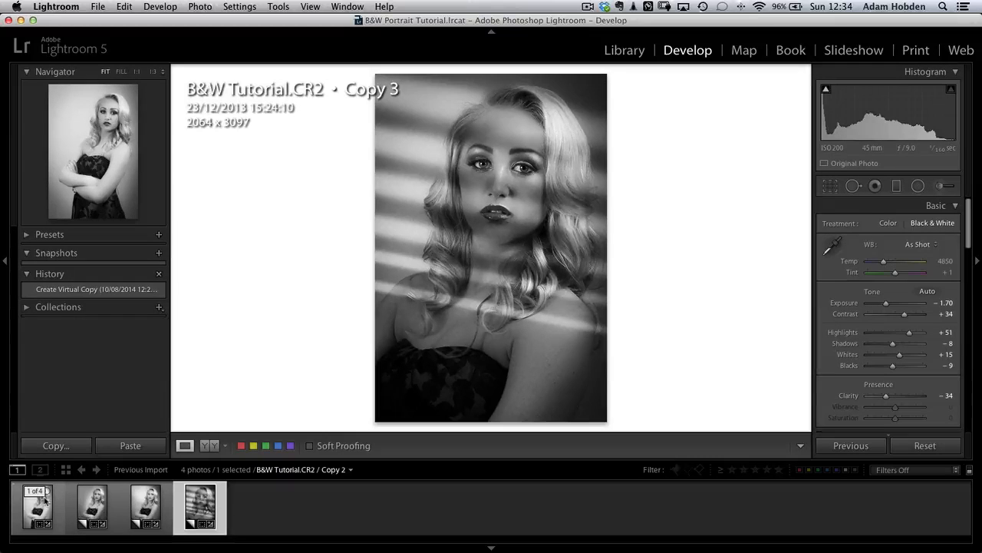